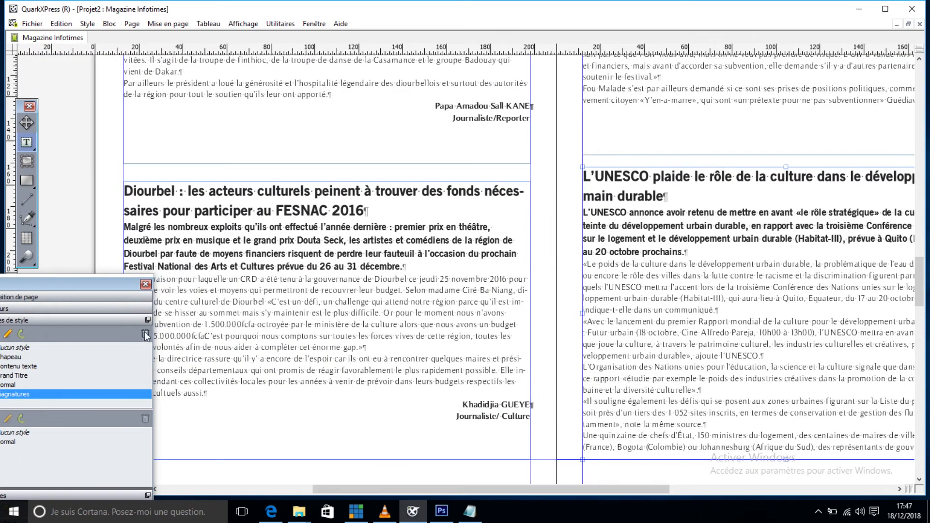
Move the style sheets palette clear of the articles and collapse it, and expand the collapsed measurements palette.
{"action": "left_click_drag", "start_coordinate": [104, 285], "coordinate": [796, 32]}
{"action": "double_click", "coordinate": [795, 27]}
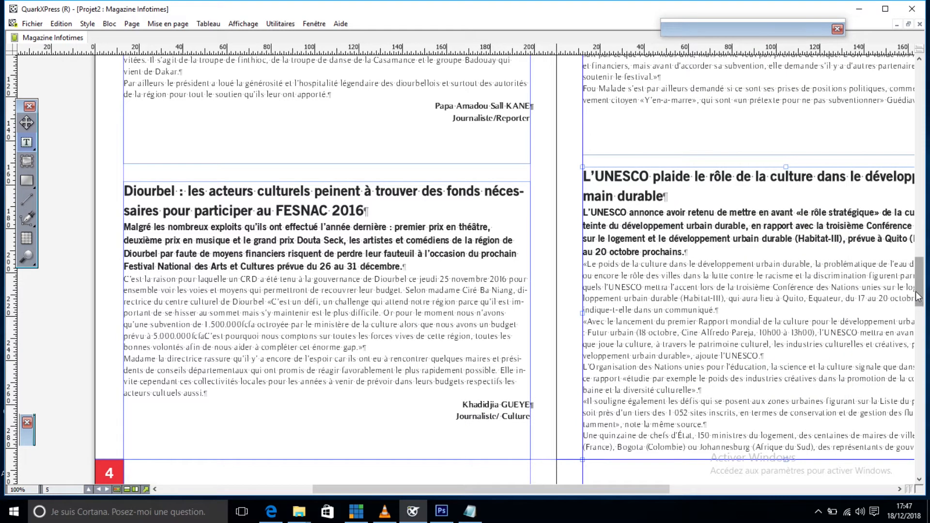
{"action": "left_click_drag", "start_coordinate": [916, 295], "coordinate": [919, 266]}
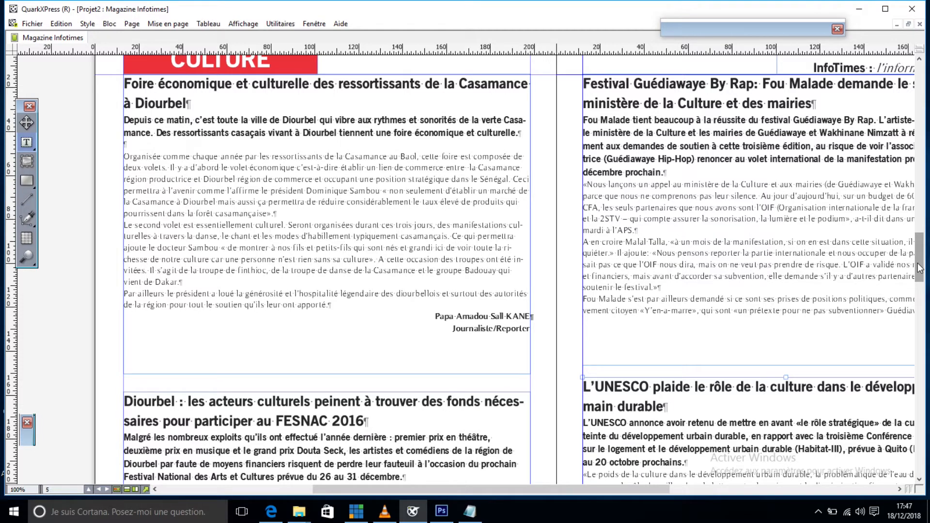
{"action": "left_click_drag", "start_coordinate": [918, 266], "coordinate": [919, 268]}
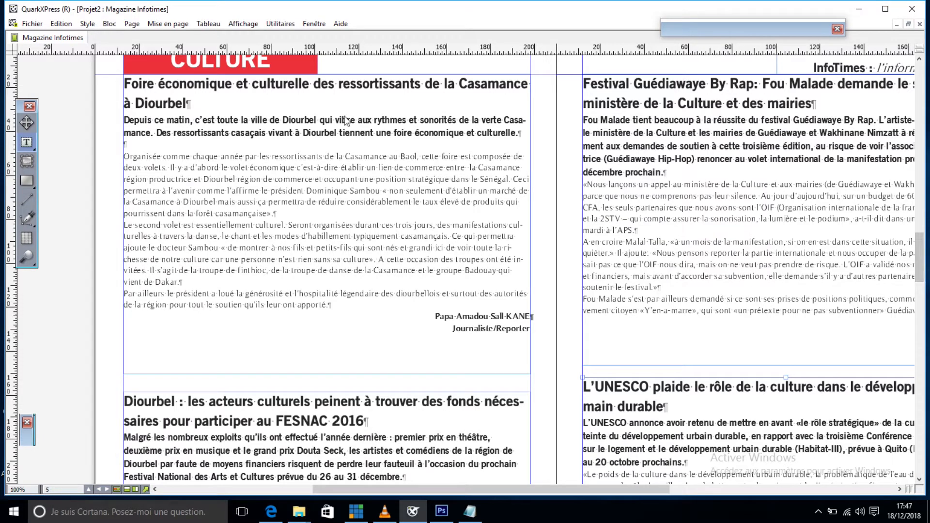
{"action": "double_click", "coordinate": [24, 444]}
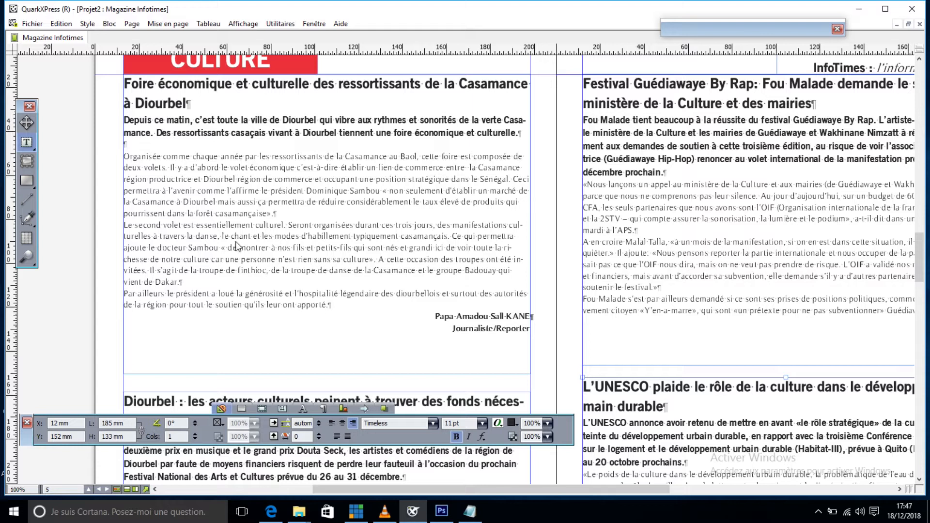
Set the Casamance fair article's text box to two columns and move the measurements palette clear of the article's lower edge.
{"action": "left_click", "coordinate": [271, 174]}
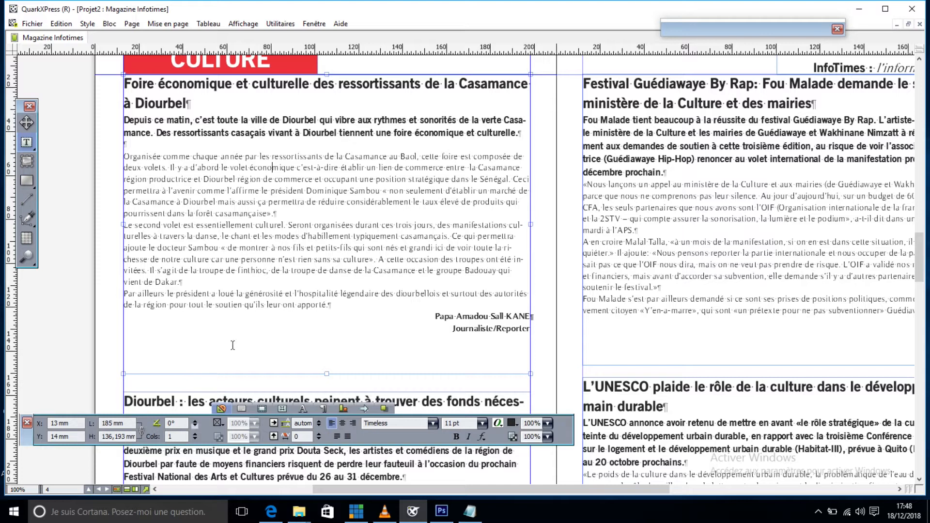
{"action": "left_click", "coordinate": [195, 434]}
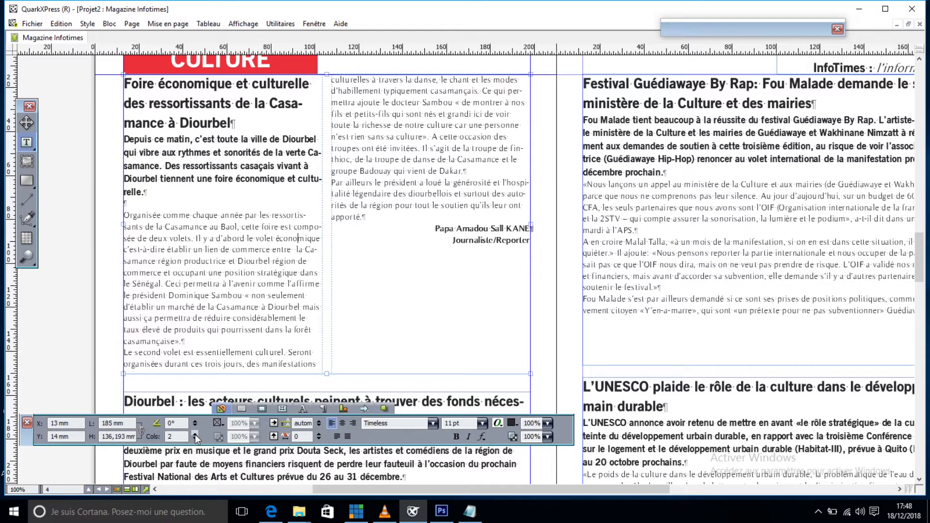
{"action": "left_click_drag", "start_coordinate": [27, 435], "coordinate": [478, 207]}
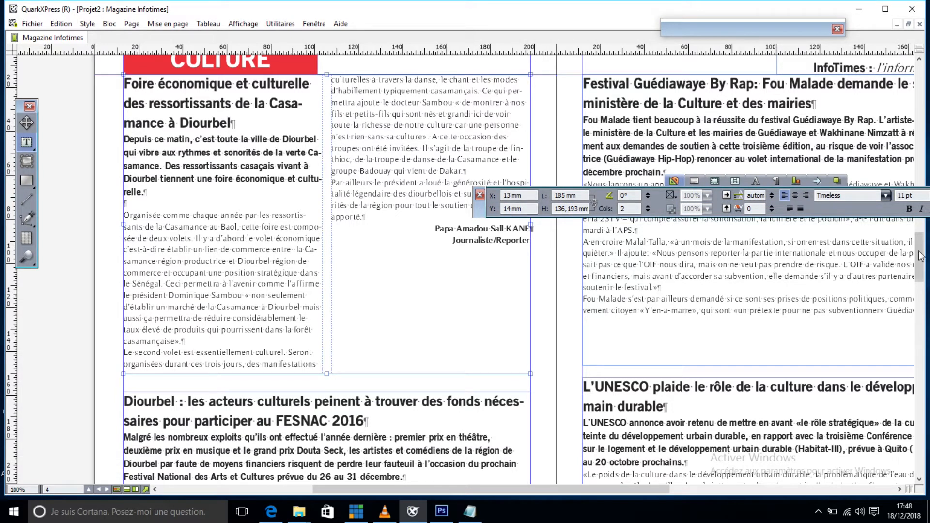
Set the text box of the lower Diourbel article about FESNAC 2016 to two columns.
{"action": "scroll", "coordinate": [298, 239], "scroll_direction": "down", "scroll_amount": 3}
{"action": "scroll", "coordinate": [372, 354], "scroll_direction": "down", "scroll_amount": 1}
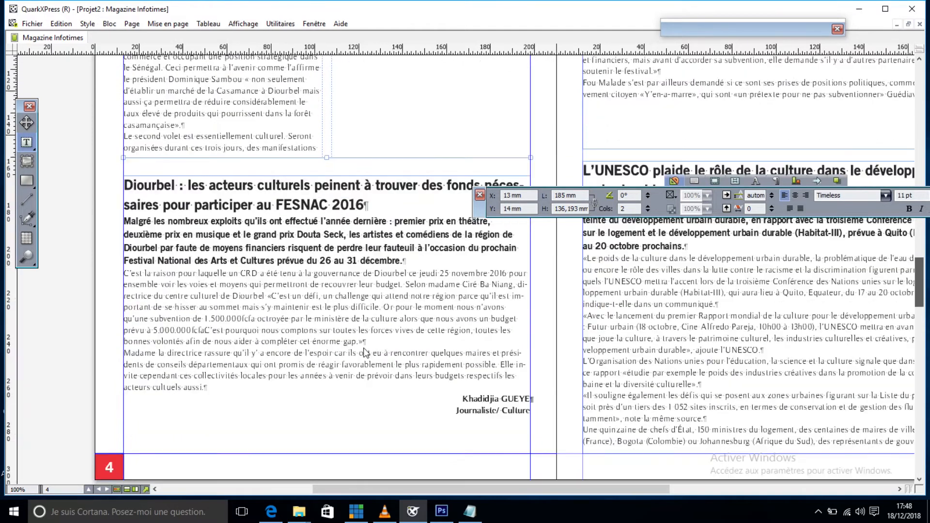
{"action": "left_click", "coordinate": [323, 315]}
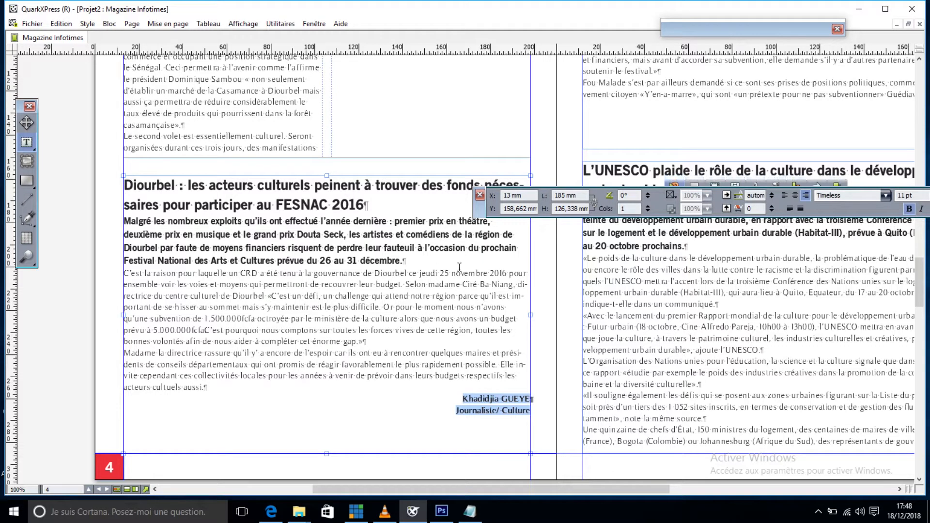
{"action": "left_click", "coordinate": [342, 301]}
{"action": "left_click", "coordinate": [647, 206]}
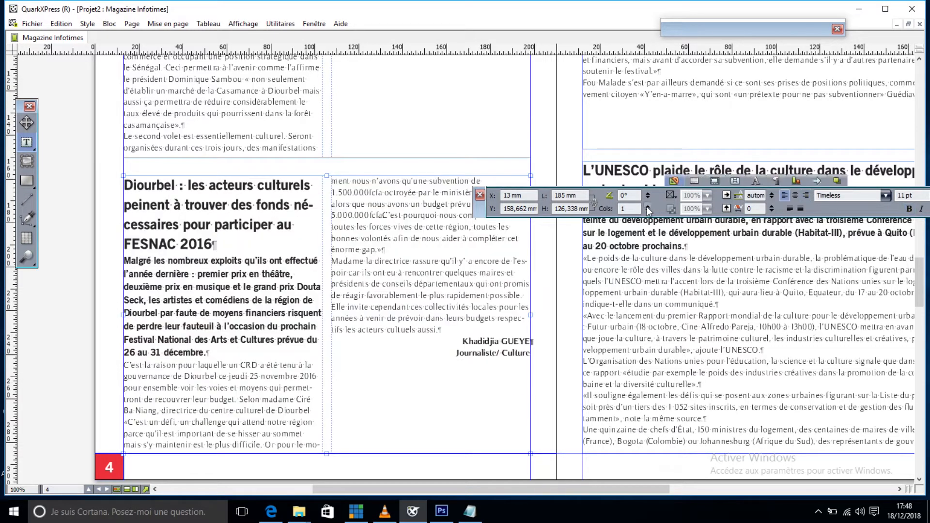
Try a three-column layout for the FESNAC 2016 article and return it to two columns.
{"action": "left_click", "coordinate": [646, 207]}
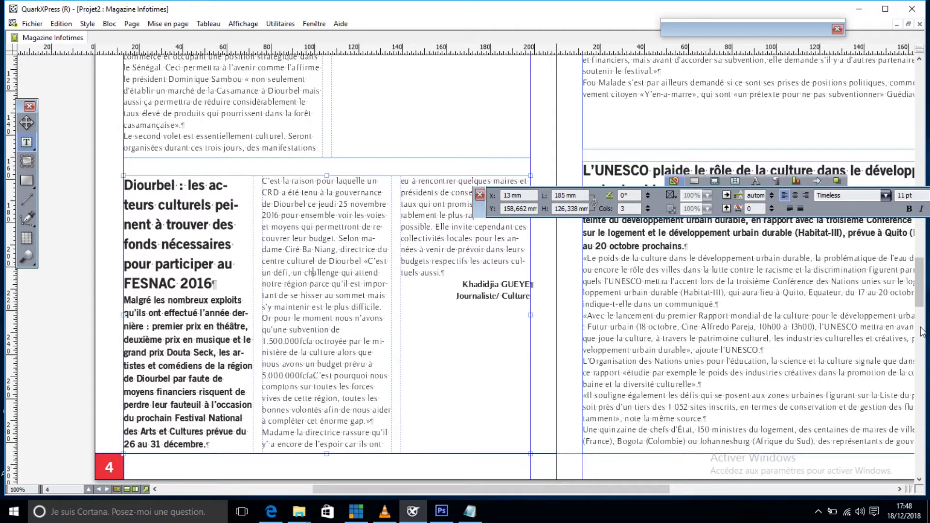
{"action": "left_click_drag", "start_coordinate": [922, 294], "coordinate": [920, 289]}
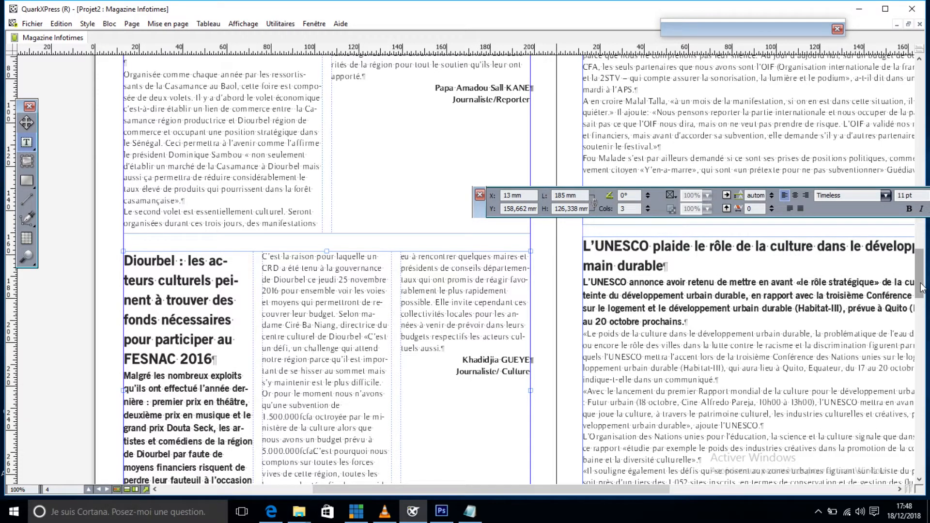
{"action": "left_click", "coordinate": [648, 212]}
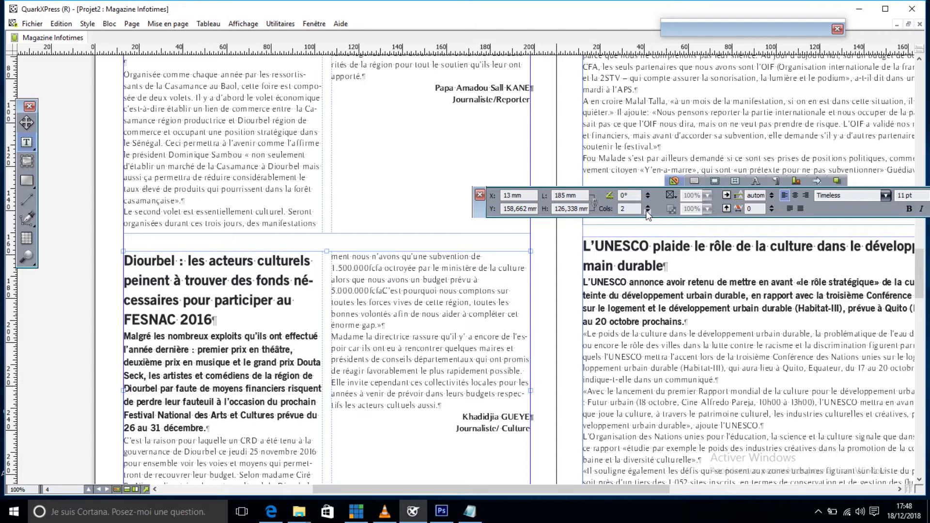
Delete the empty paragraph between the Casamance article's bold introduction and its body text.
{"action": "left_click_drag", "start_coordinate": [922, 287], "coordinate": [922, 275]}
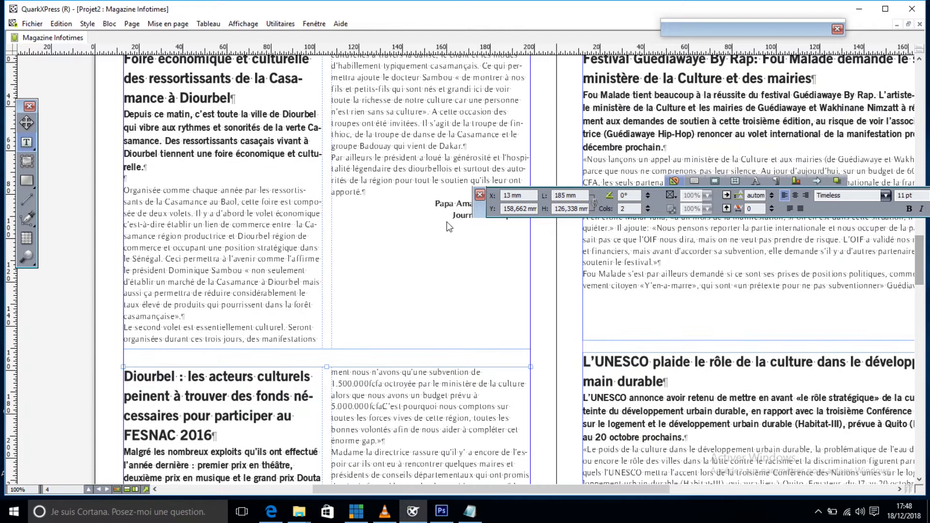
{"action": "left_click", "coordinate": [137, 180]}
{"action": "key", "text": "BackSpace"}
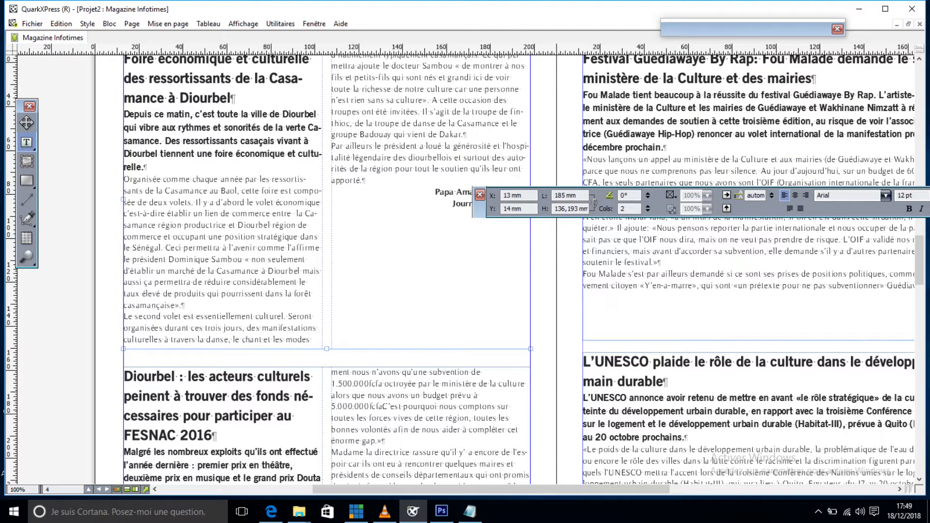
Draw a picture box across the Casamance article's first column near its headline and resize it to about 90 × 52.7 mm.
{"action": "left_click", "coordinate": [27, 163]}
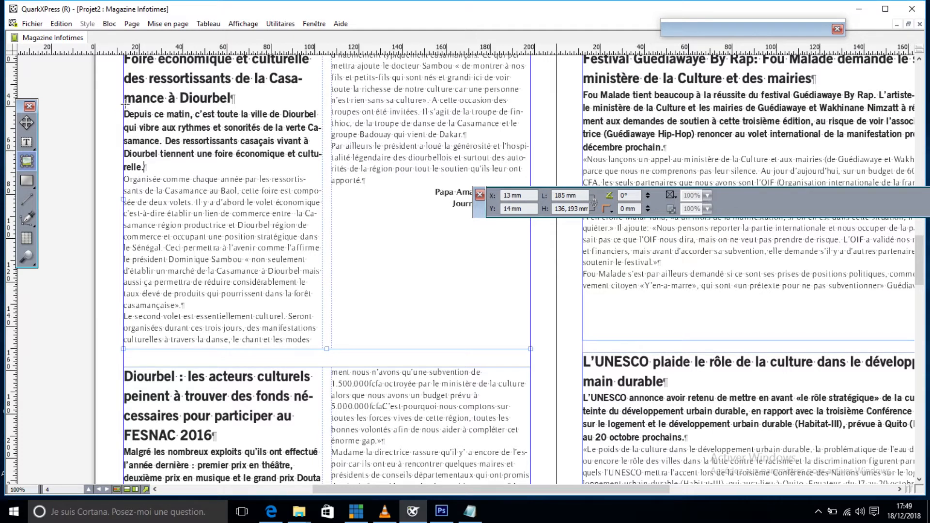
{"action": "mouse_move", "coordinate": [123, 104]}
{"action": "left_mouse_down"}
{"action": "mouse_move", "coordinate": [285, 233]}
{"action": "mouse_move", "coordinate": [323, 250]}
{"action": "left_mouse_up"}
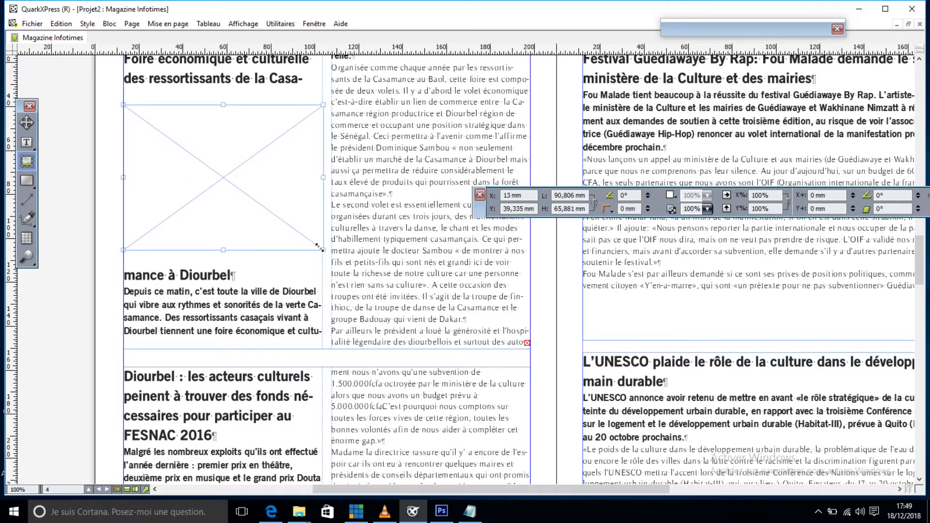
{"action": "left_click", "coordinate": [27, 123]}
{"action": "left_click_drag", "start_coordinate": [223, 247], "coordinate": [224, 216]}
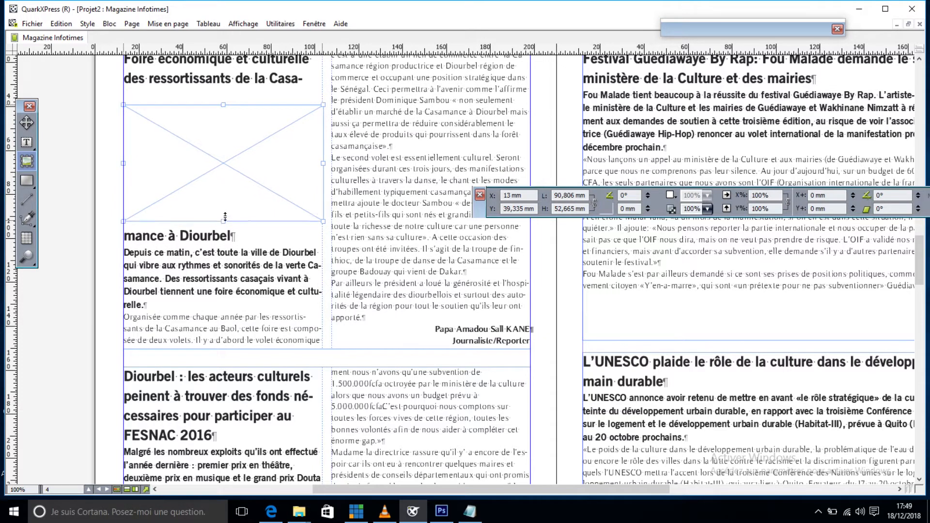
{"action": "left_click_drag", "start_coordinate": [321, 161], "coordinate": [322, 154]}
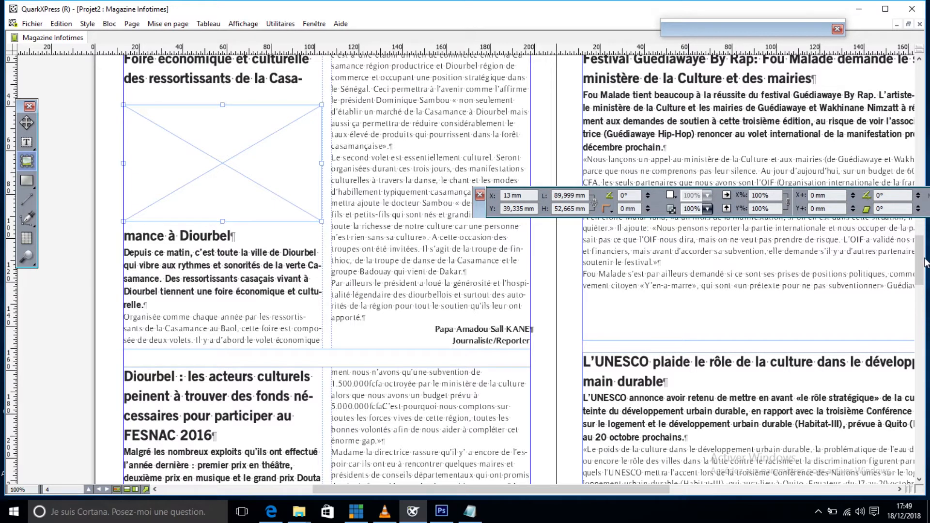
Nudge the picture box down to a Y position of about 40.7 mm, just below the complete Casamance headline.
{"action": "left_click_drag", "start_coordinate": [919, 266], "coordinate": [919, 257]}
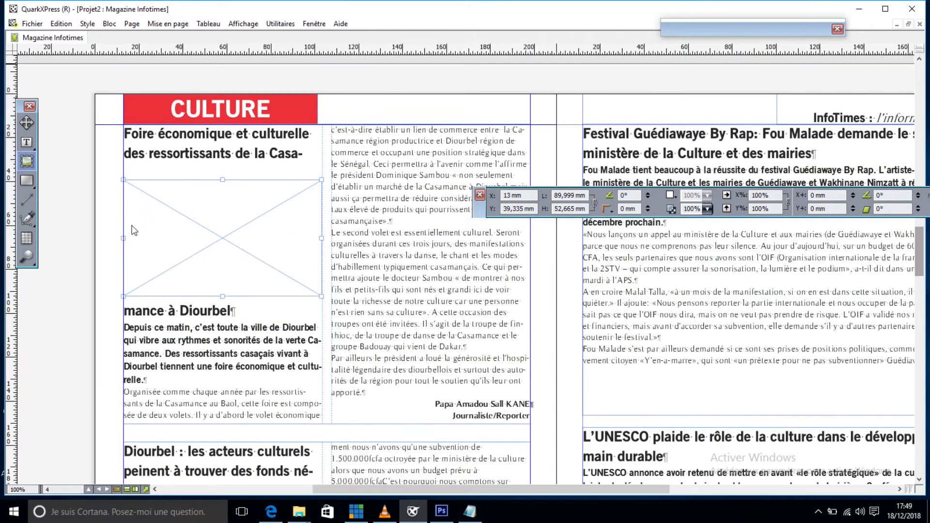
{"action": "left_click", "coordinate": [25, 124]}
{"action": "key", "text": "Down"}
{"action": "key", "text": "Down"}
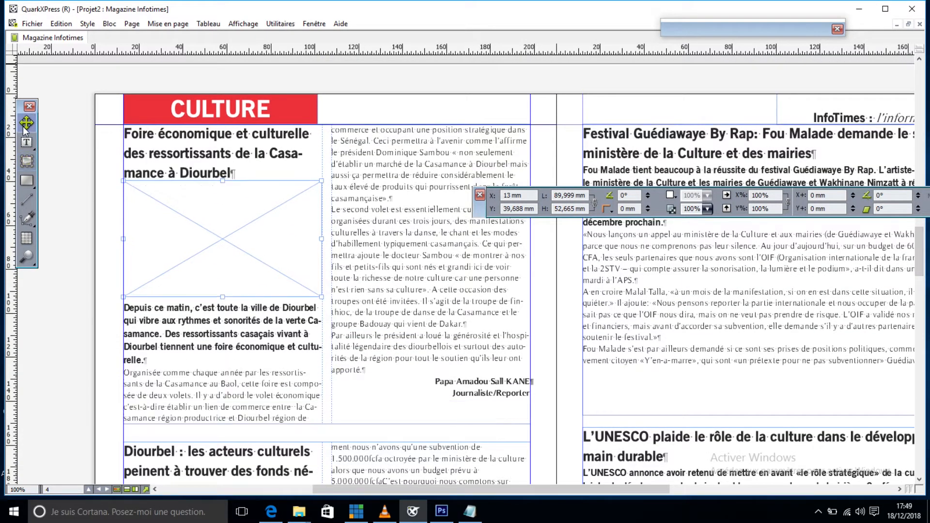
{"action": "key", "text": "Down"}
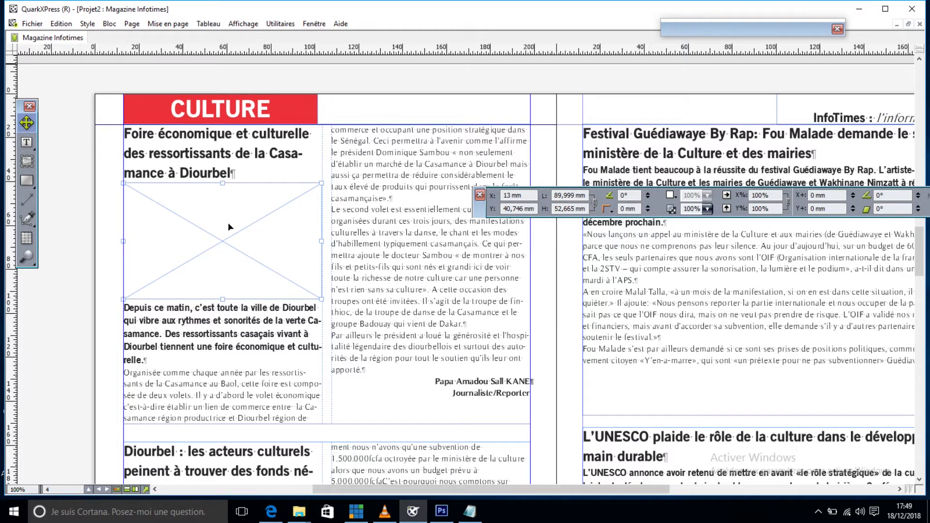
Import the Casamance picture from the culture folder into the picture box under the Casamance headline.
{"action": "key", "text": "ctrl+i"}
{"action": "key", "text": "ctrl+e"}
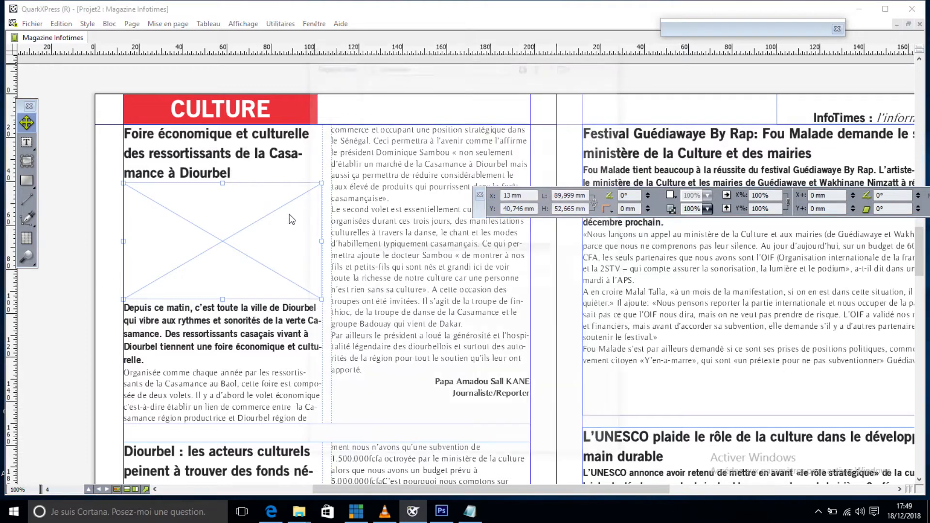
{"action": "left_click", "coordinate": [333, 122]}
{"action": "left_click_drag", "start_coordinate": [617, 145], "coordinate": [617, 203]}
{"action": "double_click", "coordinate": [400, 162]}
{"action": "double_click", "coordinate": [385, 91]}
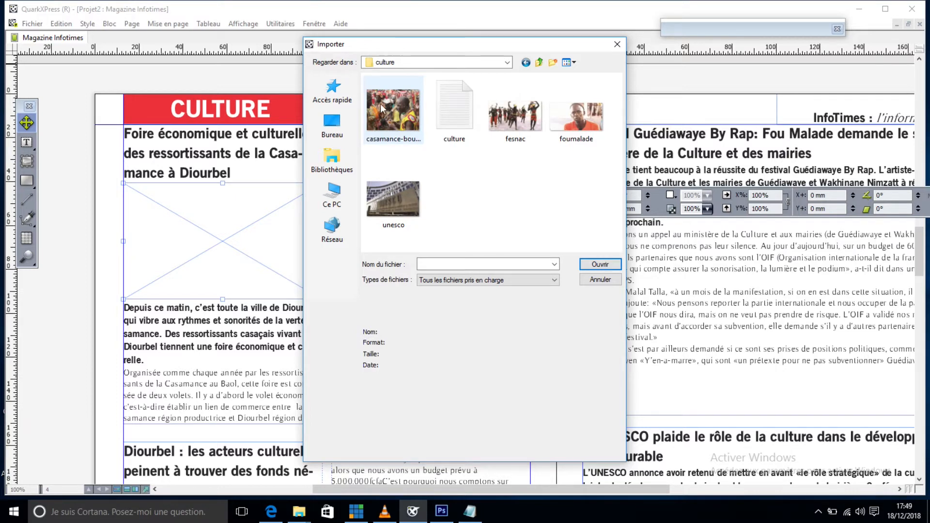
{"action": "left_click", "coordinate": [382, 109]}
{"action": "left_click", "coordinate": [609, 263]}
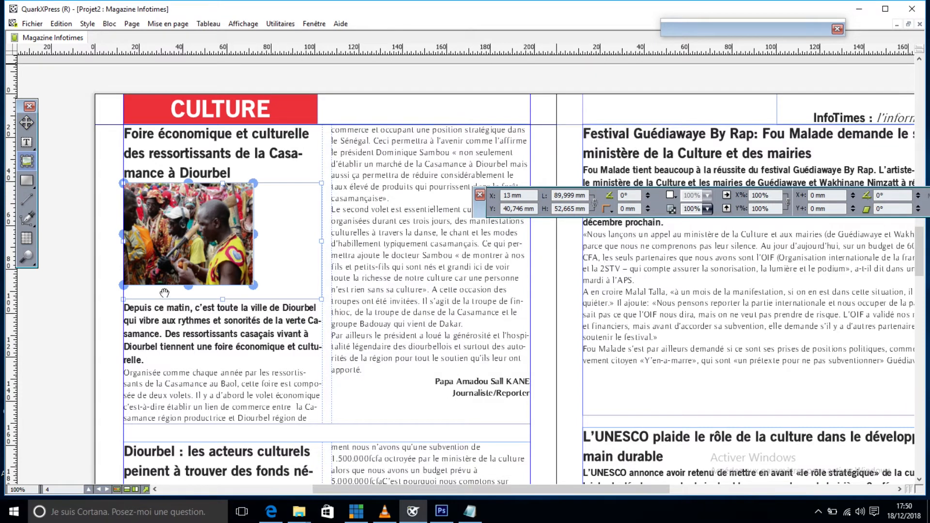
Scale the Casamance picture to its box, enlarge it to about 152.3% to fill the width, and shift it slightly upward.
{"action": "right_click", "coordinate": [179, 262]}
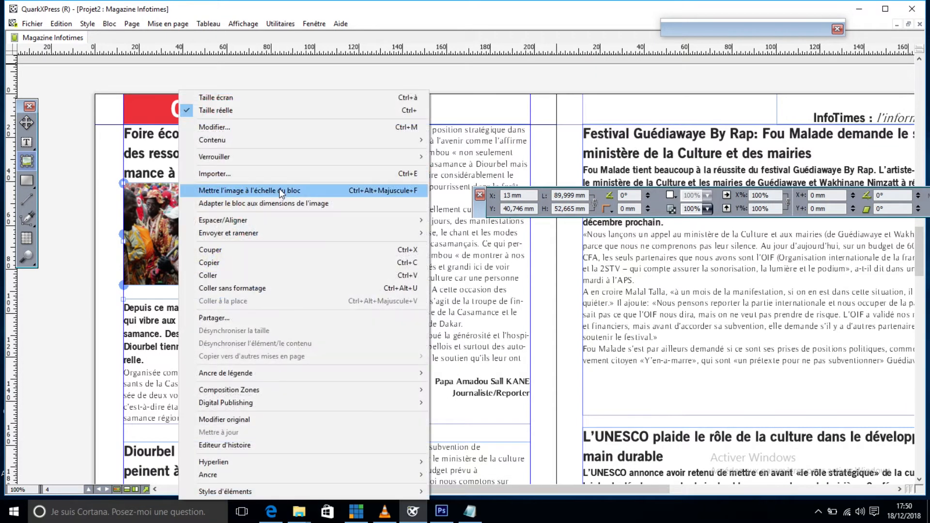
{"action": "left_click", "coordinate": [279, 191]}
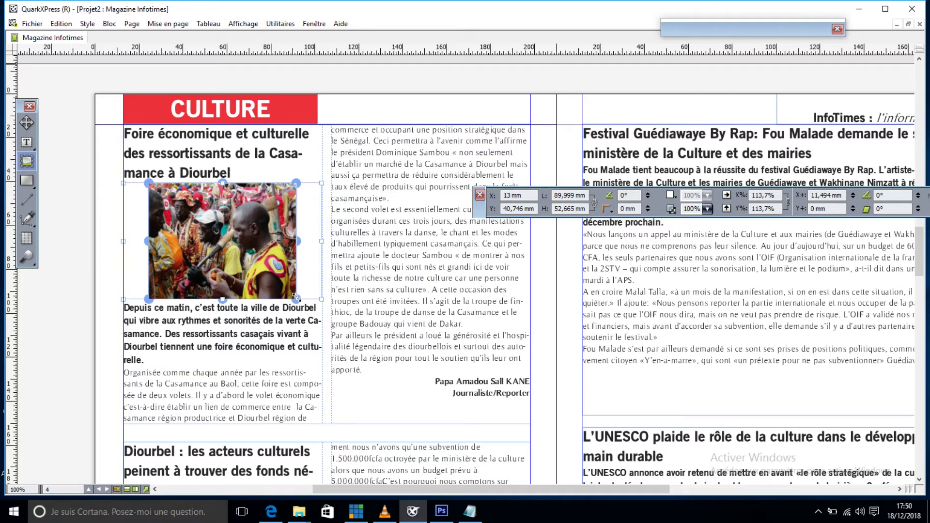
{"action": "left_click_drag", "start_coordinate": [297, 297], "coordinate": [322, 312]}
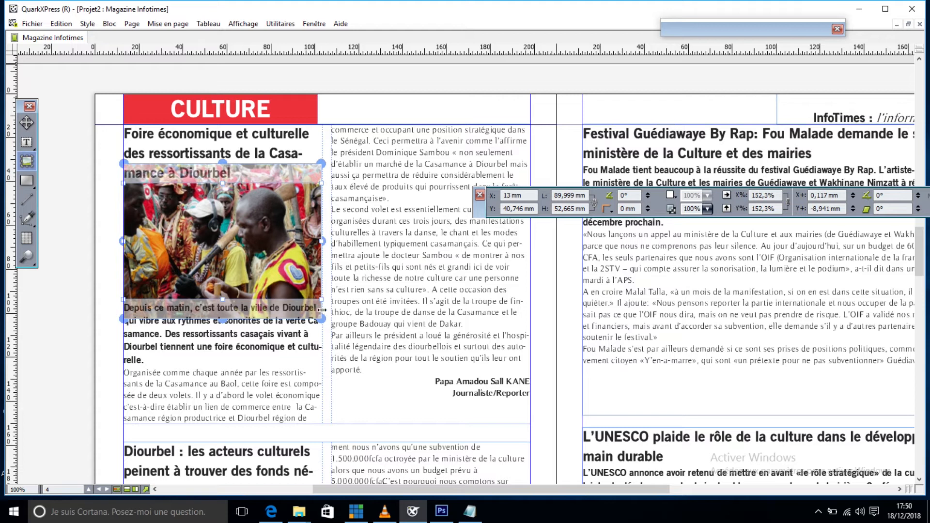
{"action": "left_click_drag", "start_coordinate": [285, 275], "coordinate": [285, 270]}
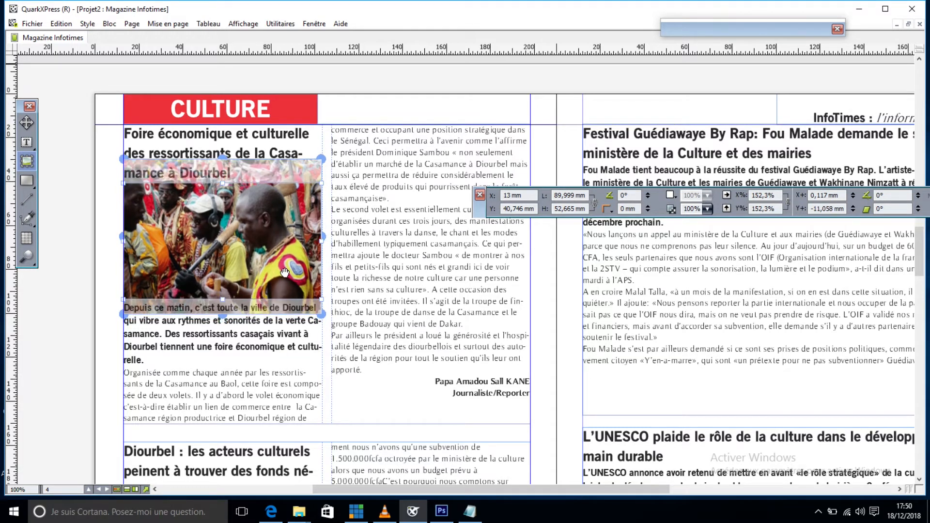
{"action": "left_click", "coordinate": [23, 125]}
{"action": "left_click", "coordinate": [41, 154]}
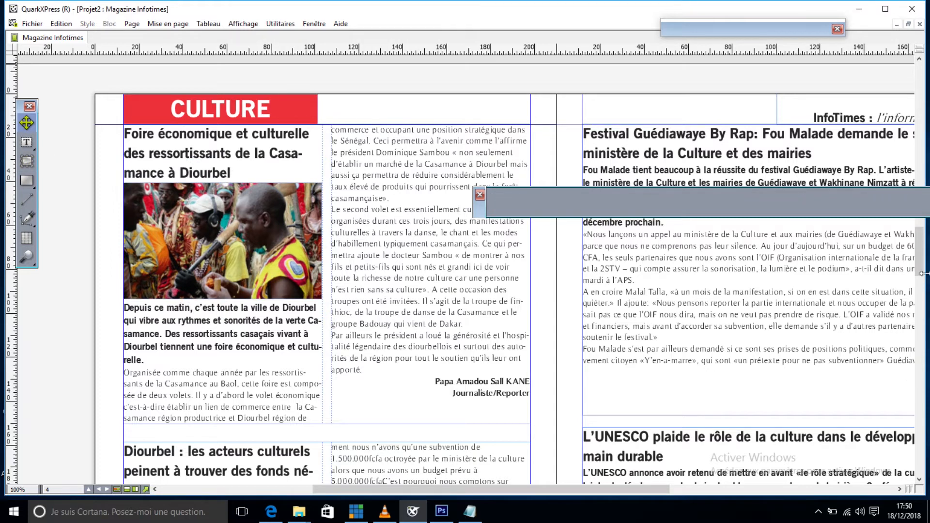
Draw a picture box about 90.5 × 55.6 mm in the first column of the FESNAC 2016 article, near its headline.
{"action": "left_click_drag", "start_coordinate": [922, 271], "coordinate": [922, 301]}
{"action": "left_click", "coordinate": [21, 162]}
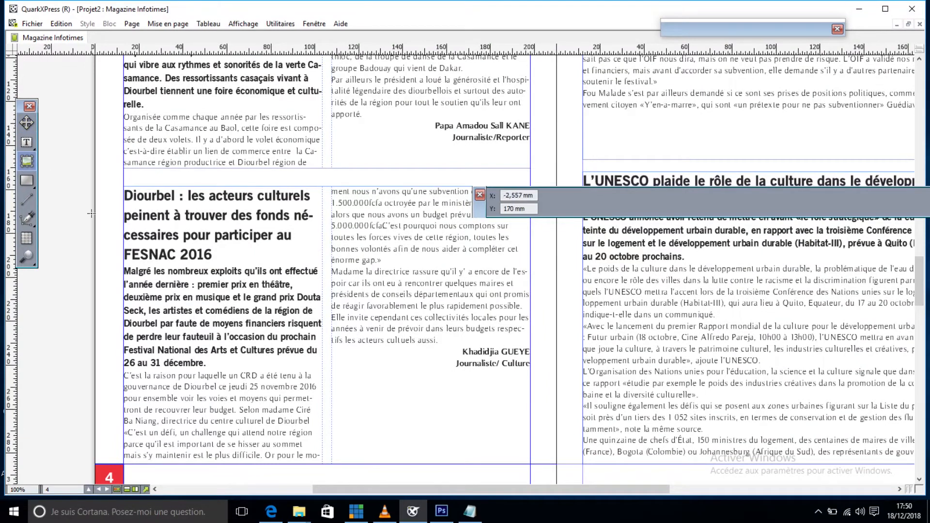
{"action": "left_click_drag", "start_coordinate": [124, 260], "coordinate": [324, 384]}
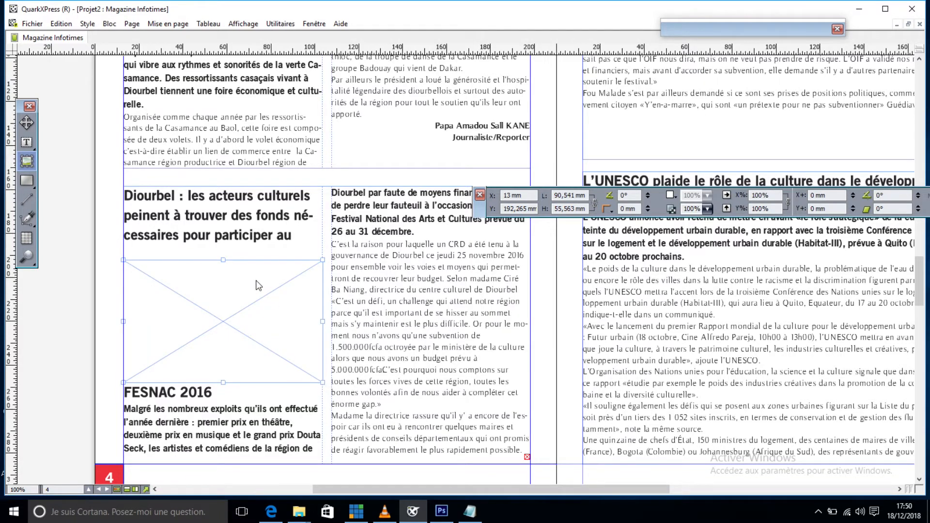
Import the fesnac picture into the new box, enlarge it to about 375.1%, and position it within the box.
{"action": "key", "text": "ctrl+e"}
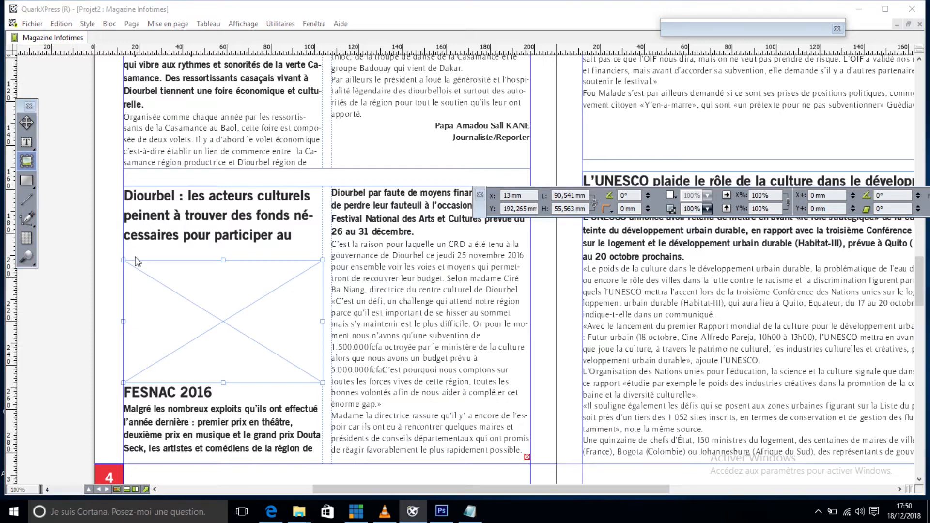
{"action": "double_click", "coordinate": [514, 118]}
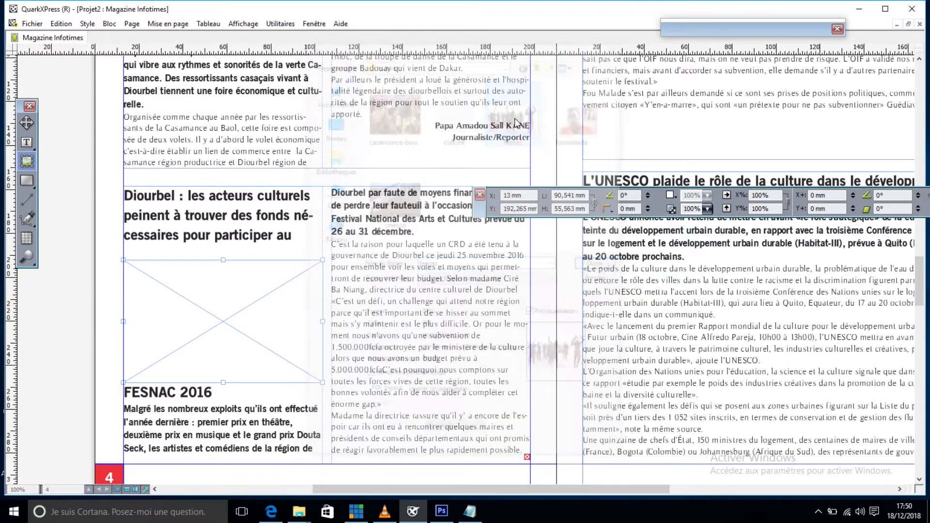
{"action": "left_click_drag", "start_coordinate": [182, 292], "coordinate": [316, 377]}
{"action": "left_click_drag", "start_coordinate": [264, 345], "coordinate": [265, 346]}
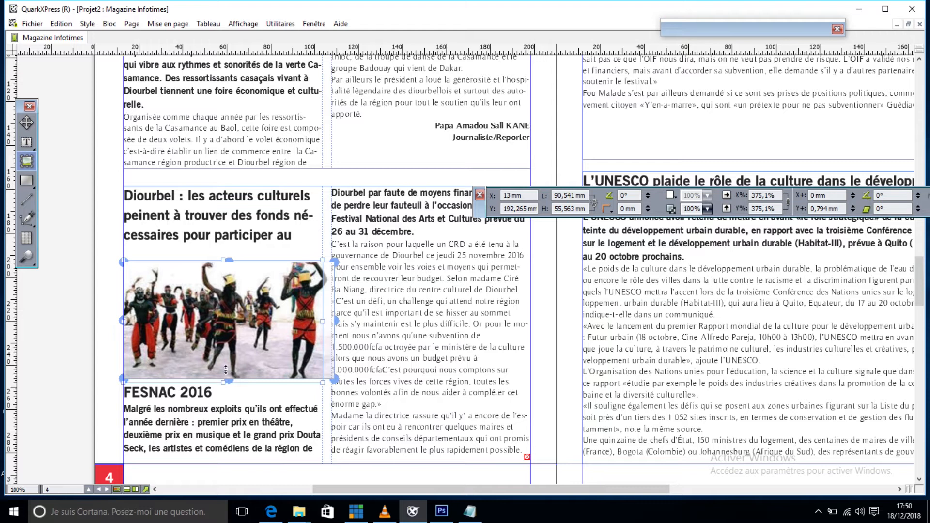
Fit the FESNAC picture box to the dimensions of its image.
{"action": "right_click", "coordinate": [219, 333]}
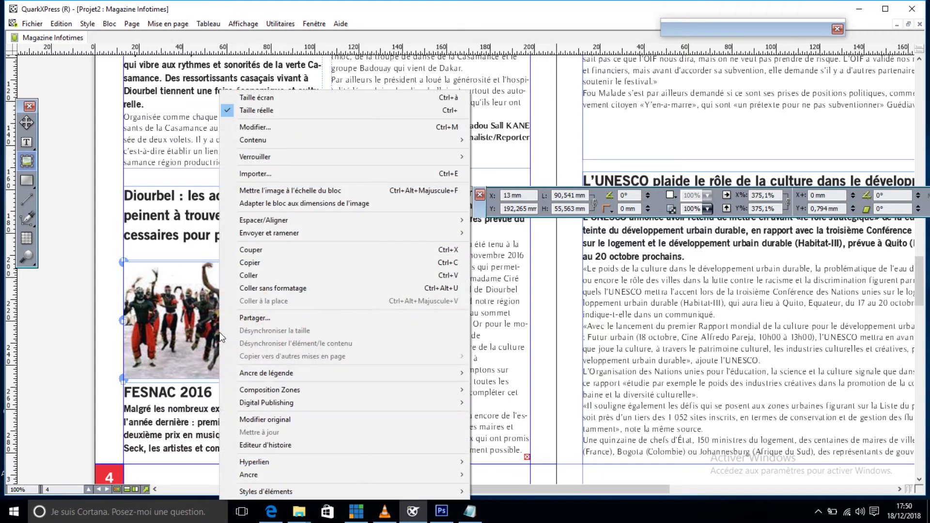
{"action": "left_click", "coordinate": [281, 203]}
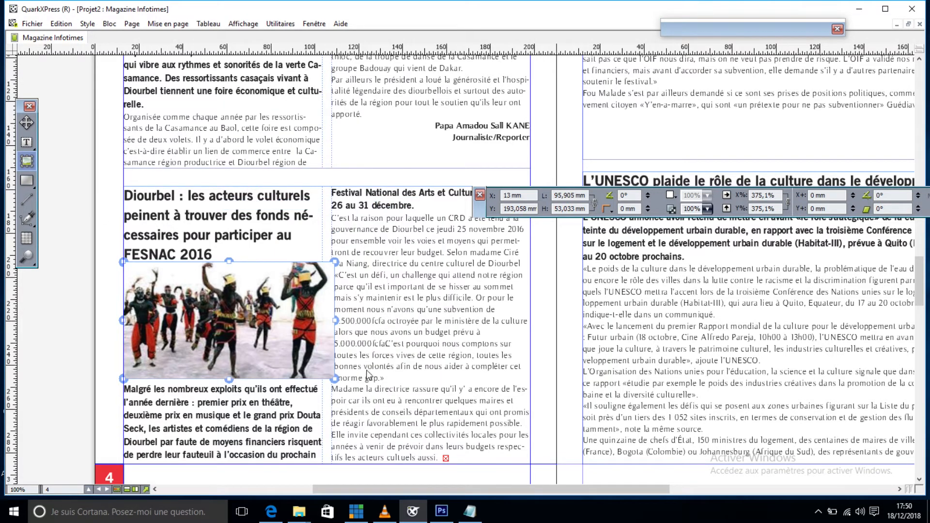
Extend the FESNAC article's text box upward toward the Casamance article and narrow its picture box to 91 mm.
{"action": "left_click", "coordinate": [27, 122]}
{"action": "left_click", "coordinate": [326, 192]}
{"action": "left_click_drag", "start_coordinate": [326, 188], "coordinate": [327, 172]}
{"action": "left_click", "coordinate": [249, 354]}
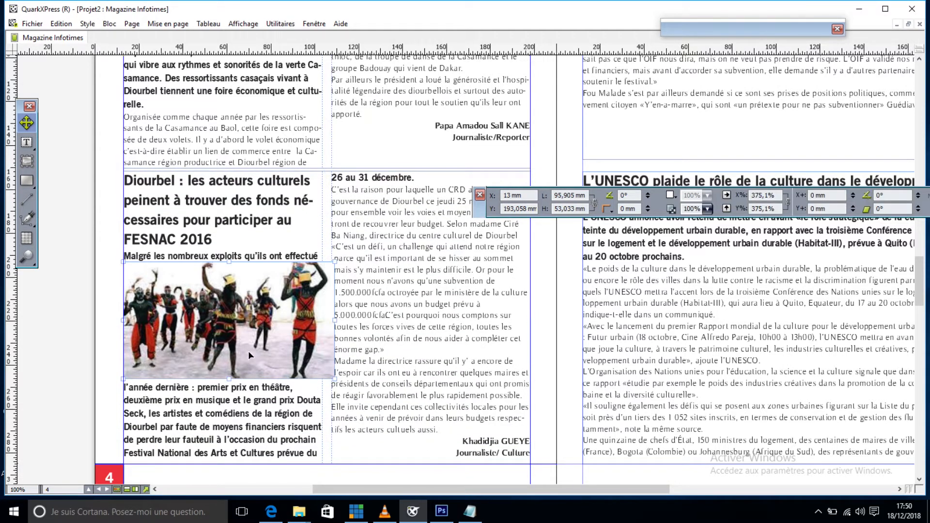
{"action": "left_click_drag", "start_coordinate": [323, 315], "coordinate": [324, 315]}
Fill the background of the Festival Guédiawaye By Rap article's text box with the colour Rouge.
{"action": "mouse_move", "coordinate": [920, 288]}
{"action": "left_mouse_down"}
{"action": "mouse_move", "coordinate": [920, 263]}
{"action": "mouse_move", "coordinate": [921, 272]}
{"action": "left_mouse_up"}
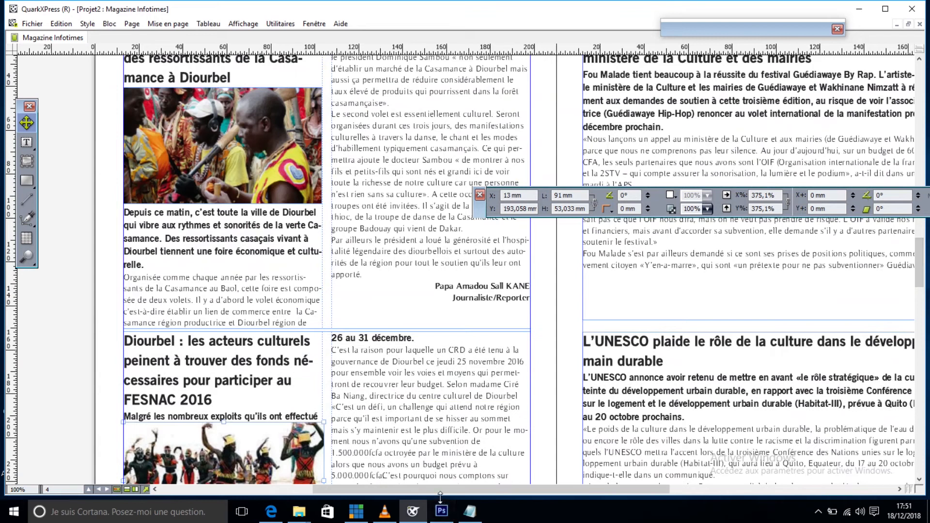
{"action": "left_click_drag", "start_coordinate": [441, 493], "coordinate": [507, 489]}
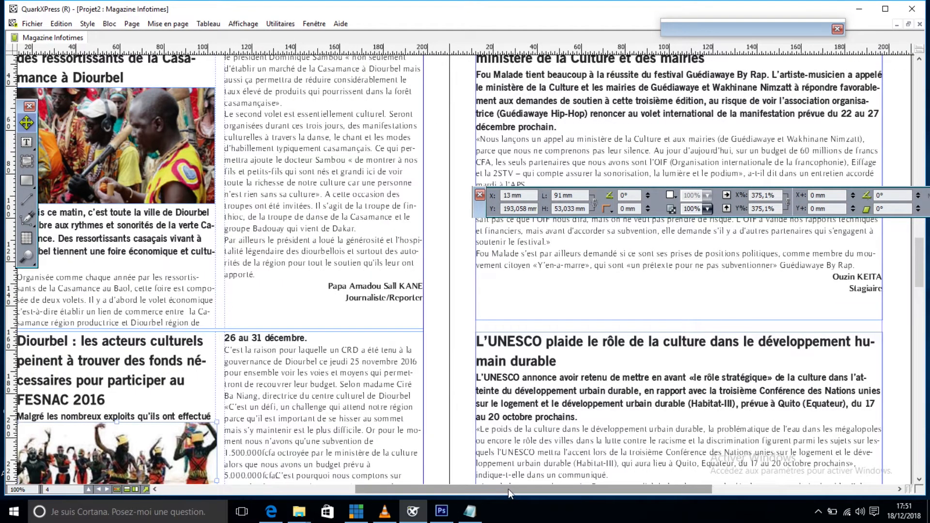
{"action": "left_click_drag", "start_coordinate": [482, 208], "coordinate": [153, 229]}
{"action": "double_click", "coordinate": [151, 226]}
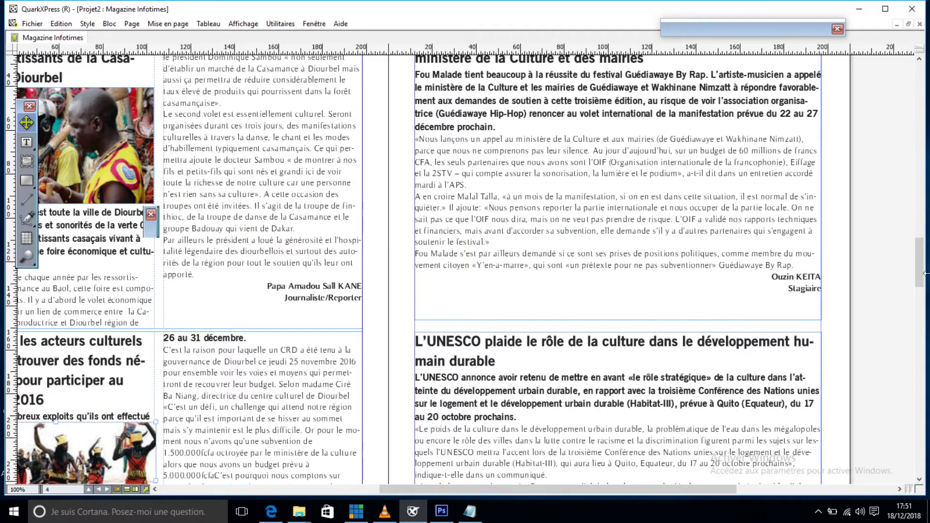
{"action": "left_click_drag", "start_coordinate": [923, 277], "coordinate": [924, 264]}
{"action": "scroll", "coordinate": [923, 264], "scroll_direction": "down", "scroll_amount": 2}
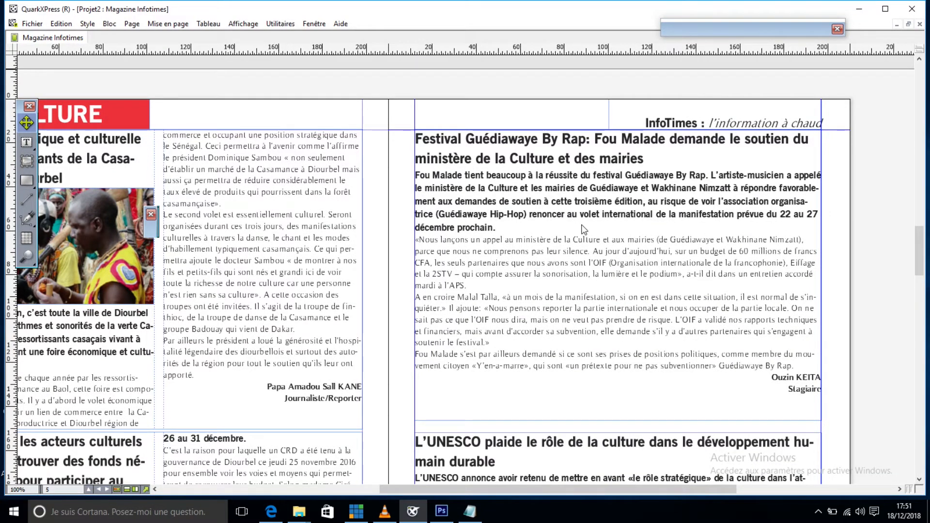
{"action": "left_click", "coordinate": [31, 144]}
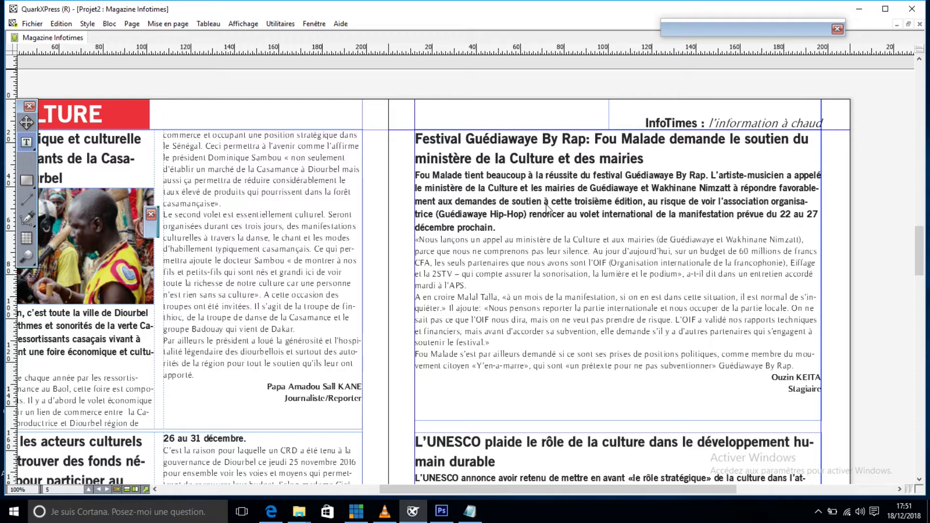
{"action": "left_click", "coordinate": [609, 228]}
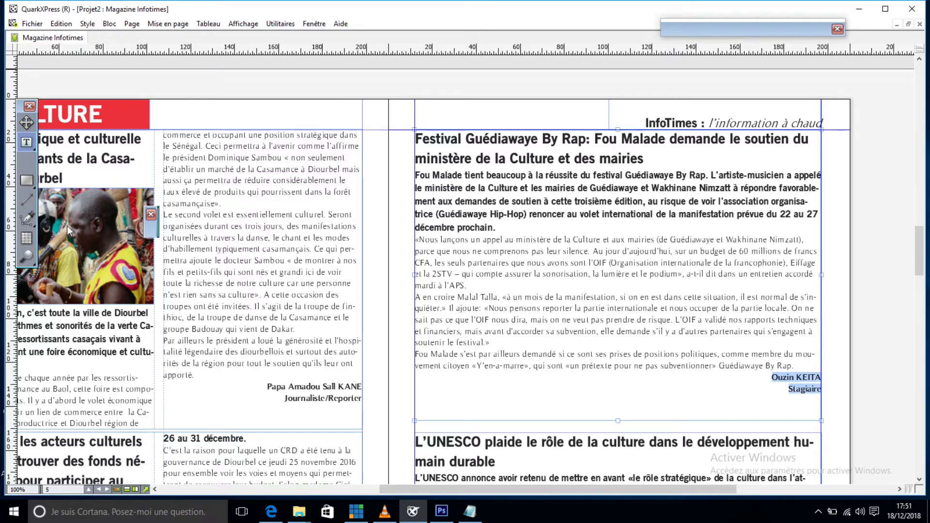
{"action": "double_click", "coordinate": [151, 228]}
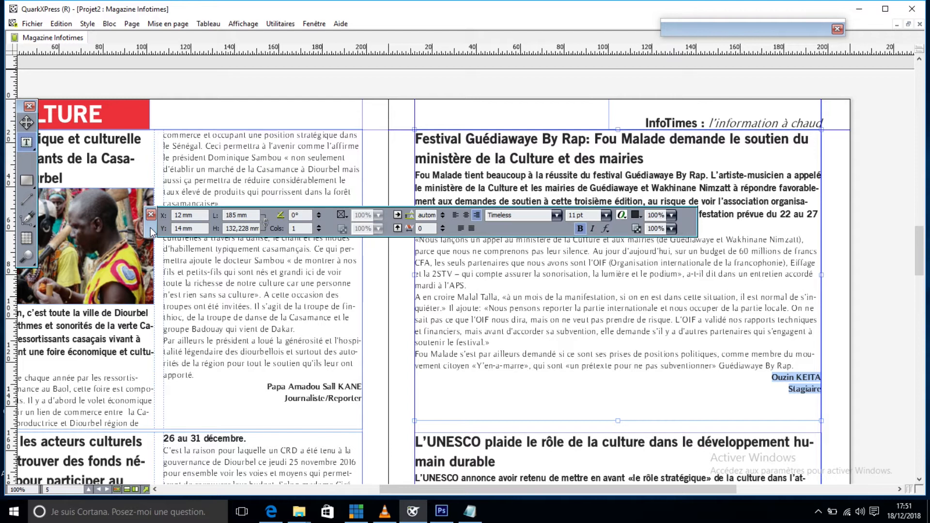
{"action": "left_click", "coordinate": [347, 217]}
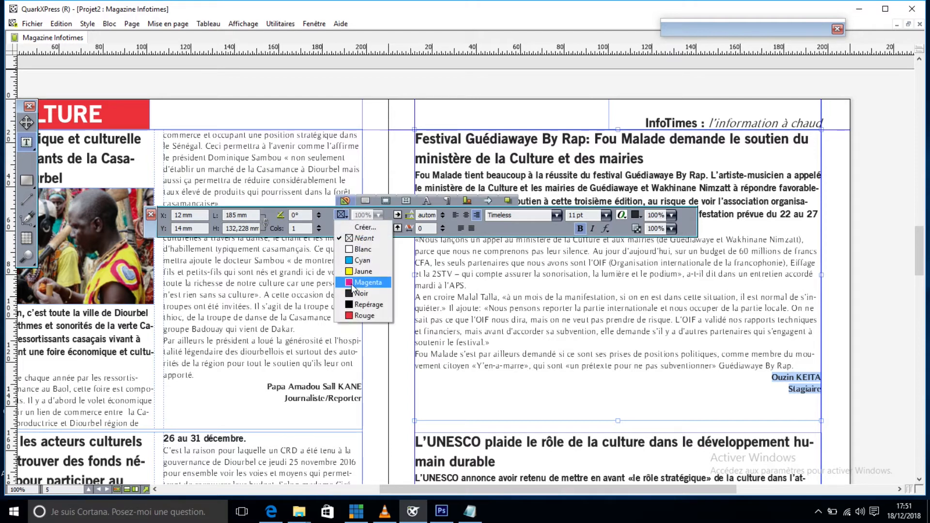
{"action": "left_click", "coordinate": [351, 314]}
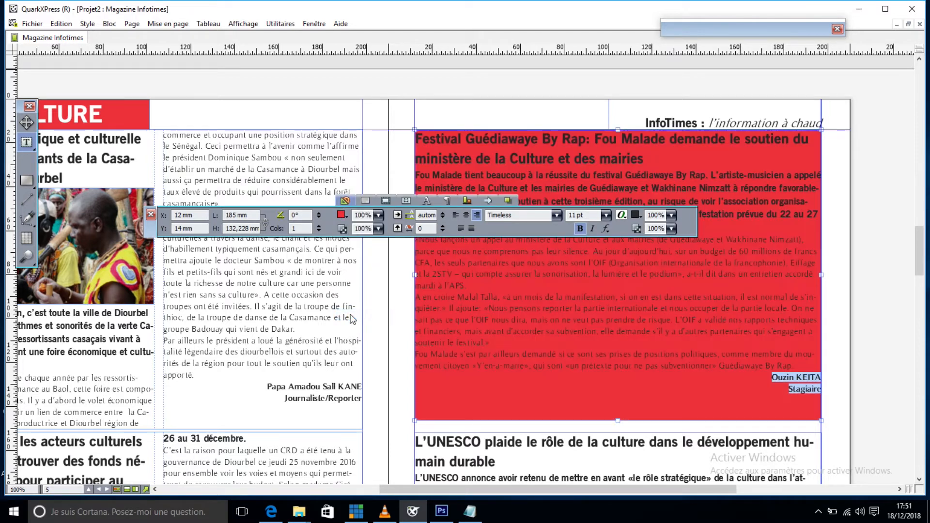
Set the opacity of the Festival Guédiawaye By Rap box's red background to 15%.
{"action": "left_click_drag", "start_coordinate": [149, 229], "coordinate": [34, 143]}
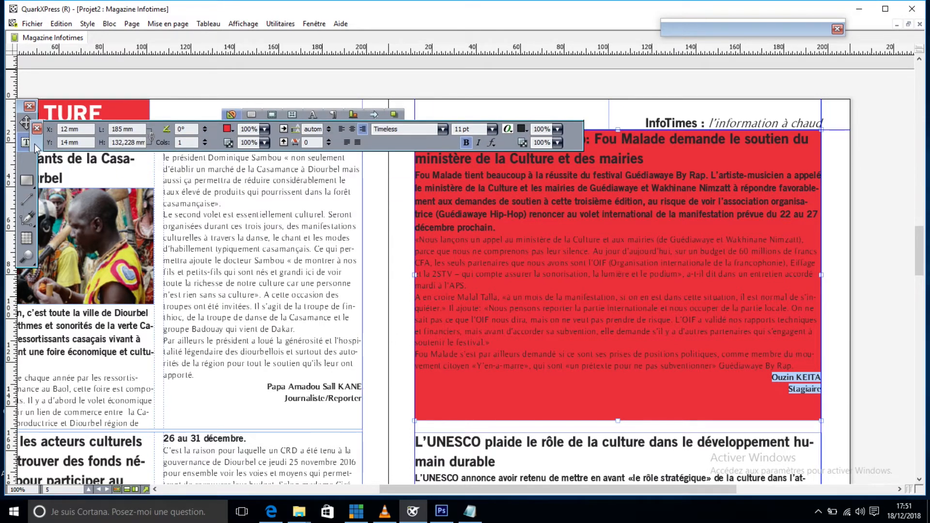
{"action": "left_click", "coordinate": [264, 143]}
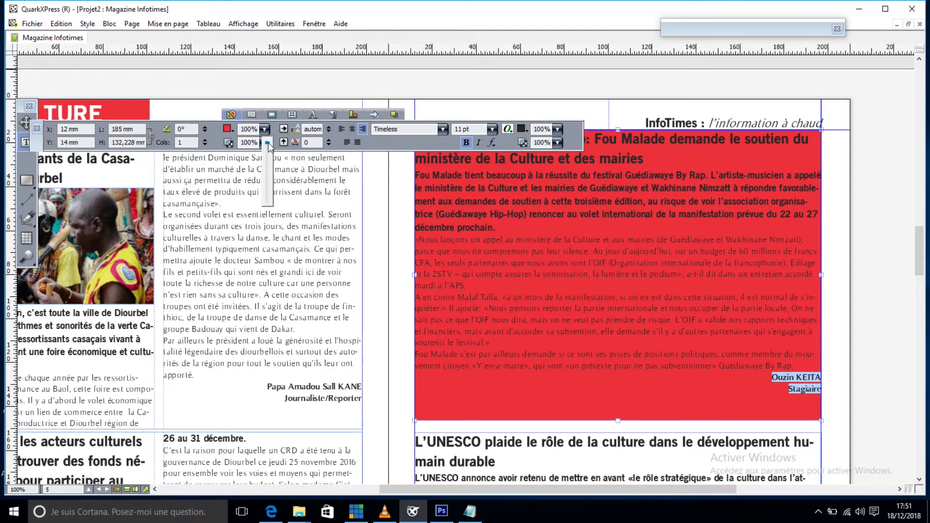
{"action": "left_click_drag", "start_coordinate": [269, 156], "coordinate": [270, 187]}
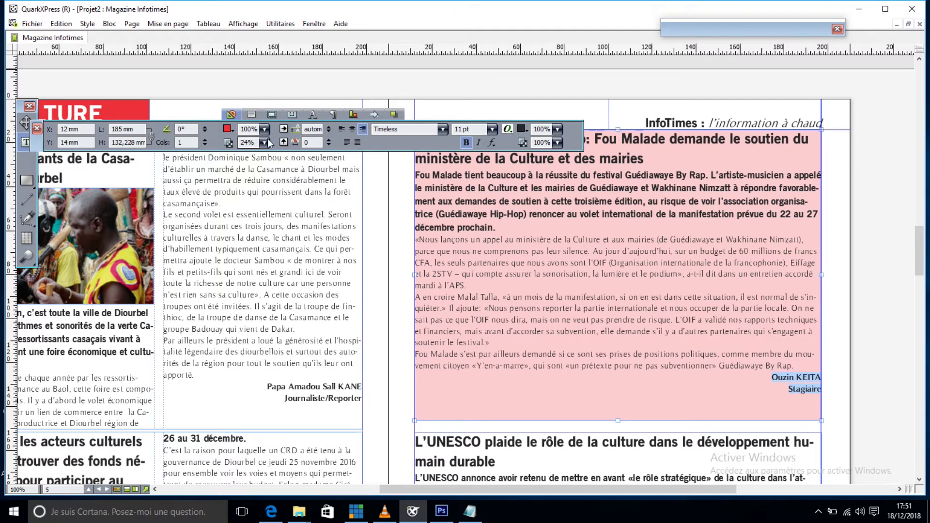
{"action": "left_click", "coordinate": [265, 143]}
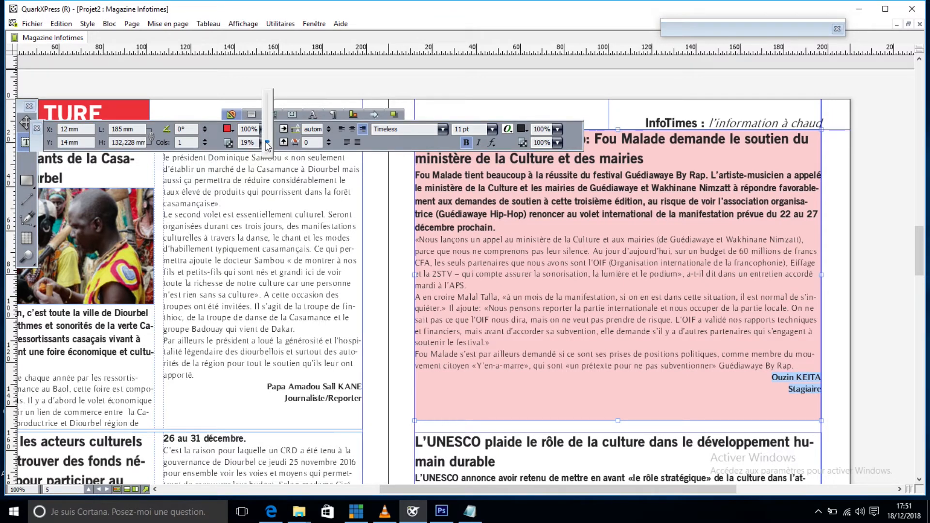
{"action": "left_click_drag", "start_coordinate": [266, 147], "coordinate": [266, 144]}
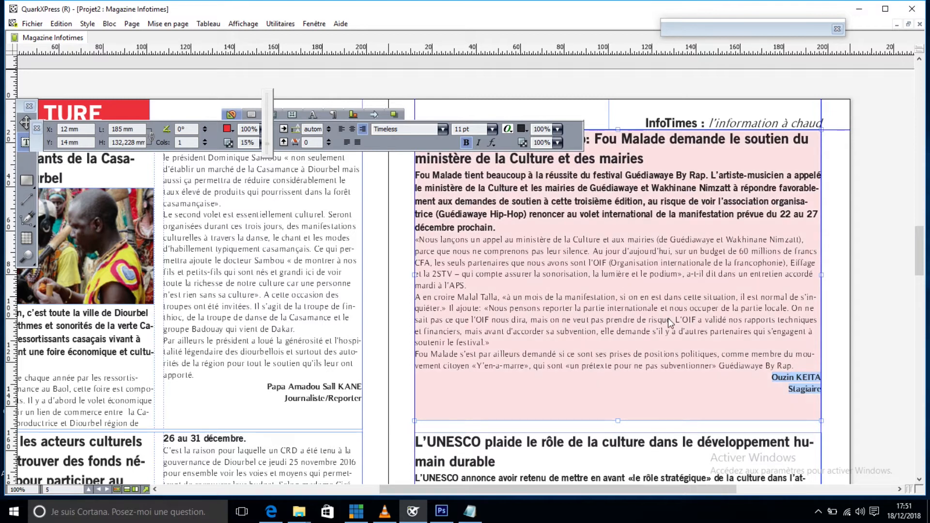
{"action": "left_click", "coordinate": [661, 331]}
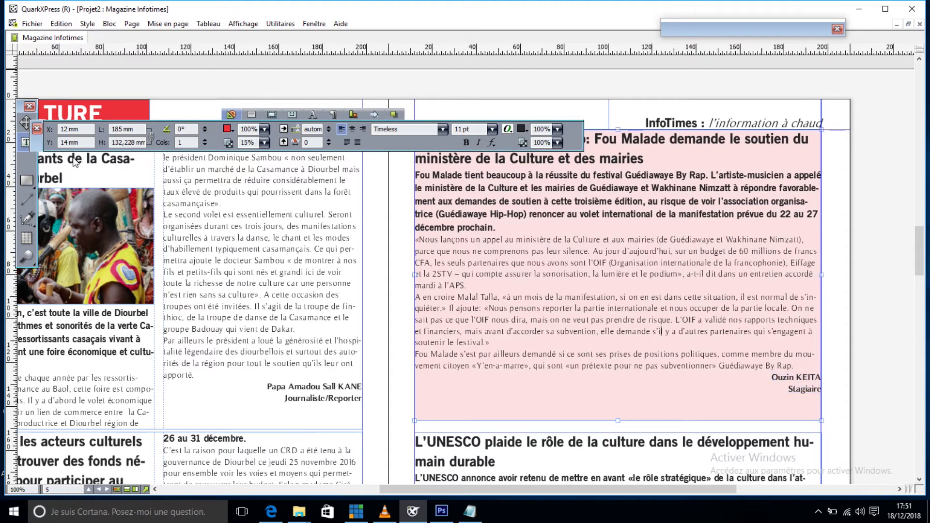
Set the text inset of the Festival Guédiawaye By Rap article's box to 7 pt on all sides.
{"action": "double_click", "coordinate": [33, 141]}
{"action": "left_click_drag", "start_coordinate": [33, 141], "coordinate": [65, 87]}
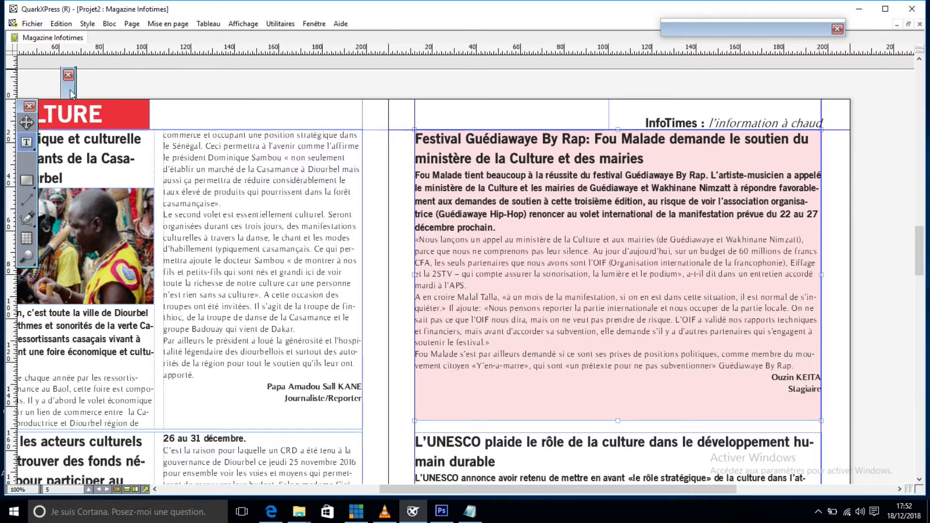
{"action": "double_click", "coordinate": [71, 92]}
{"action": "left_click", "coordinate": [588, 213]}
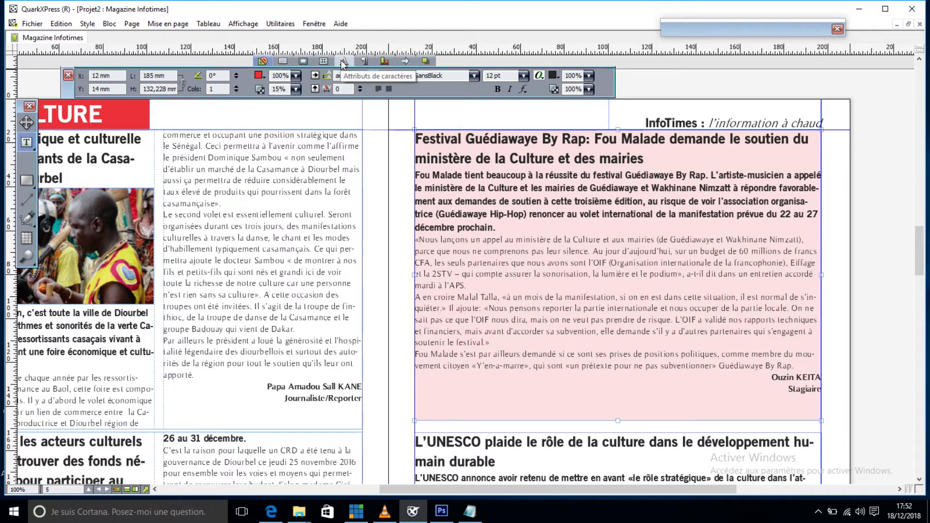
{"action": "left_click", "coordinate": [286, 60]}
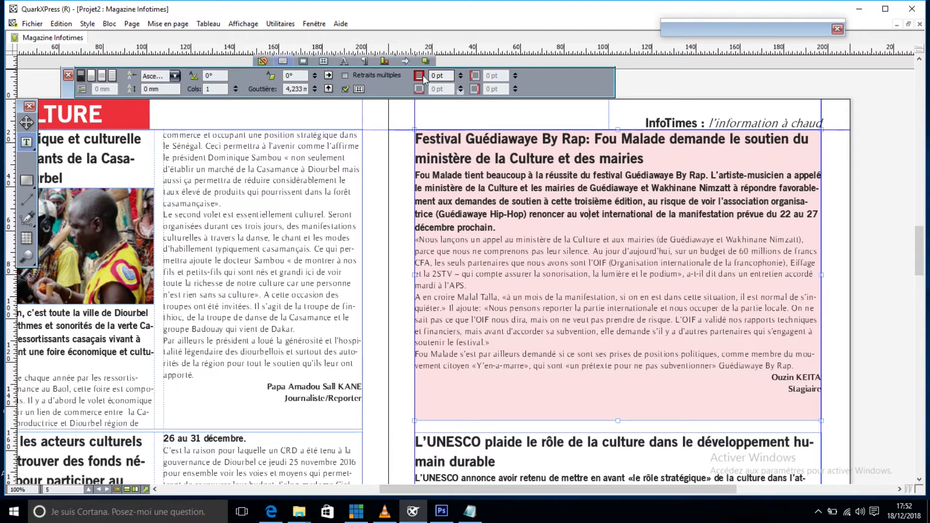
{"action": "left_click", "coordinate": [460, 73]}
{"action": "left_click", "coordinate": [460, 73]}
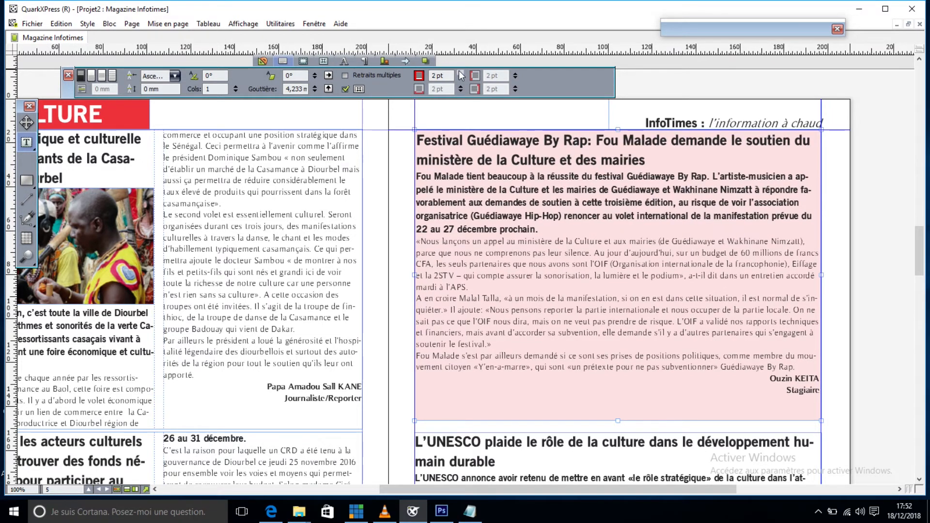
{"action": "left_click", "coordinate": [459, 73]}
{"action": "left_click", "coordinate": [459, 72]}
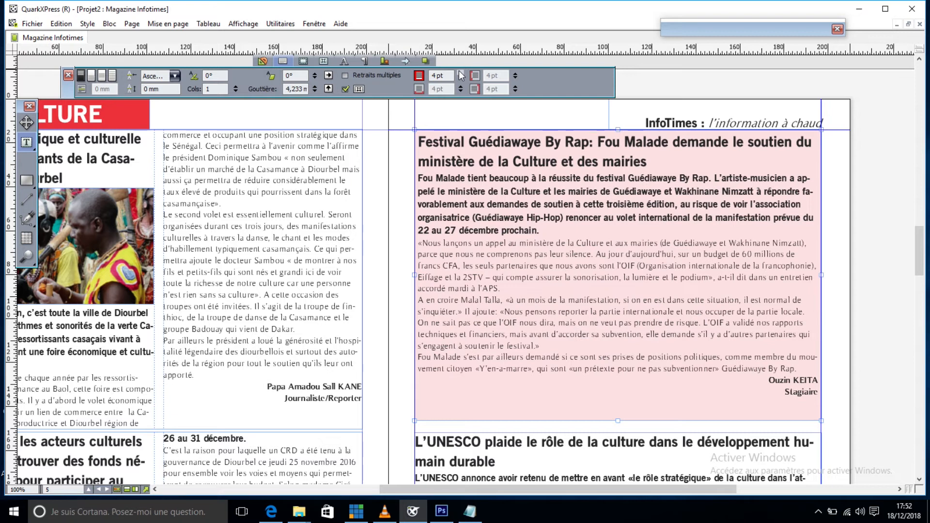
{"action": "left_click", "coordinate": [460, 72]}
{"action": "left_click", "coordinate": [459, 72]}
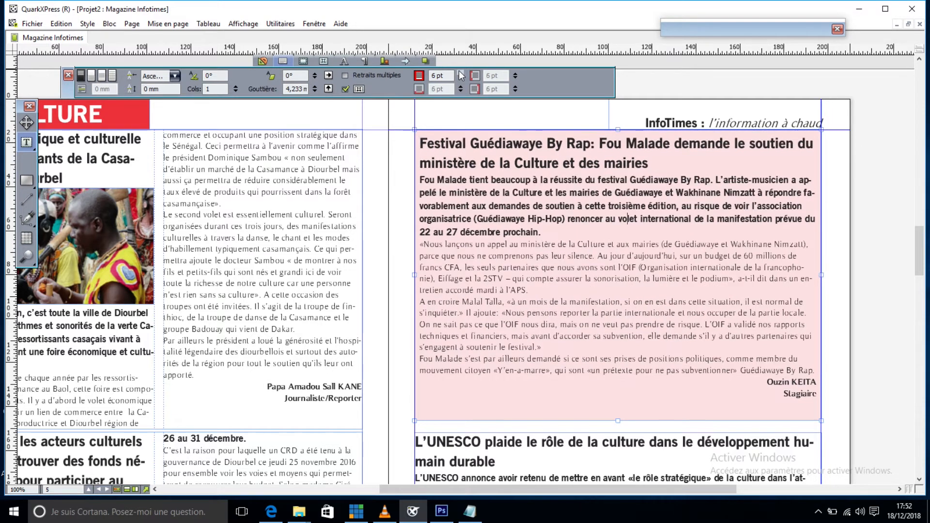
{"action": "left_click", "coordinate": [459, 73]}
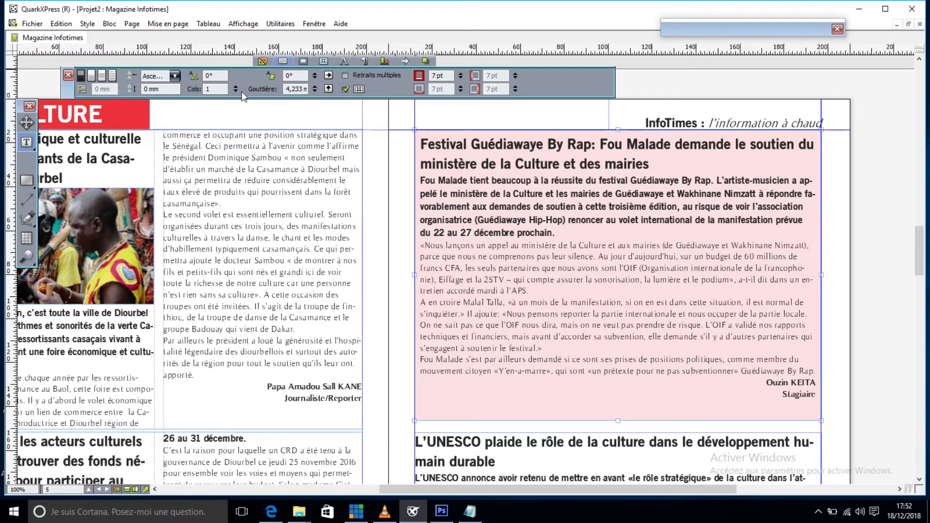
Display the layout with the Prévisualisation de sortie view set and deselect the article box to examine the tinted background.
{"action": "left_click", "coordinate": [28, 123]}
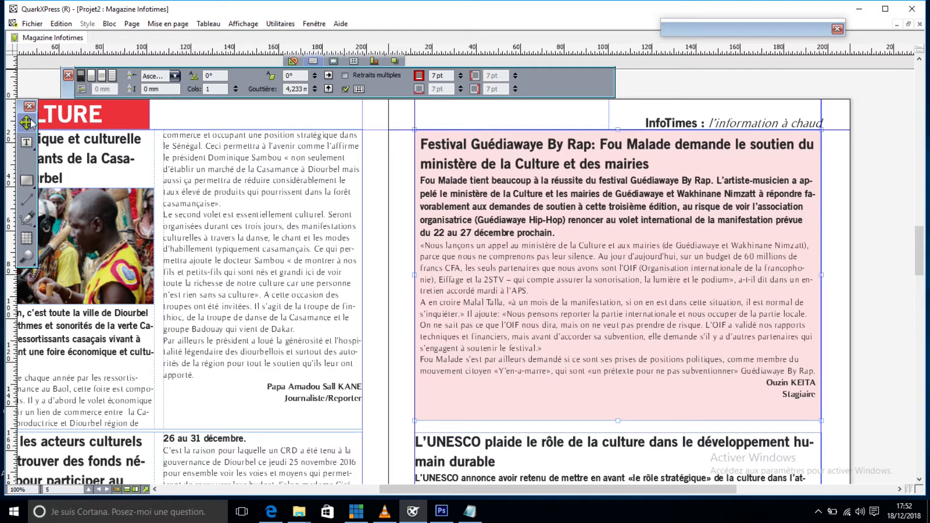
{"action": "left_click", "coordinate": [250, 24]}
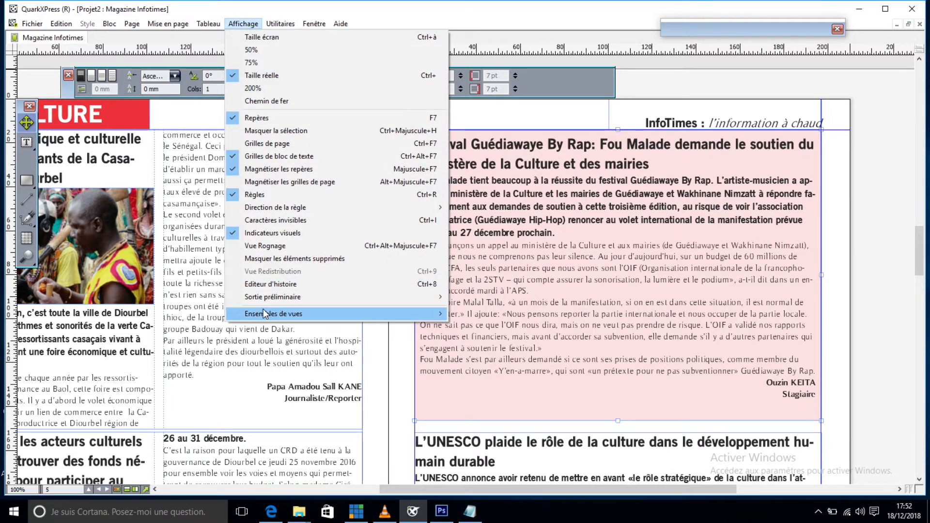
{"action": "mouse_move", "coordinate": [263, 313]}
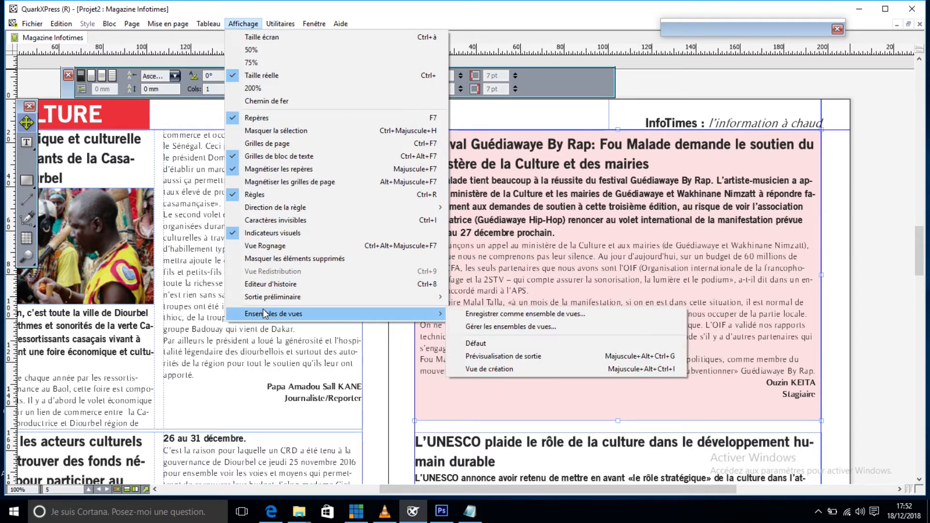
{"action": "left_click", "coordinate": [512, 357]}
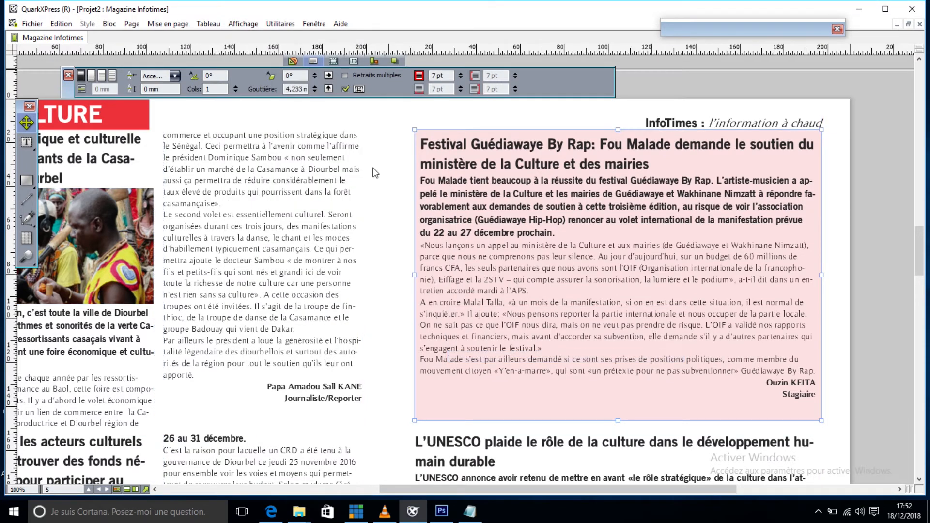
{"action": "left_click", "coordinate": [375, 173]}
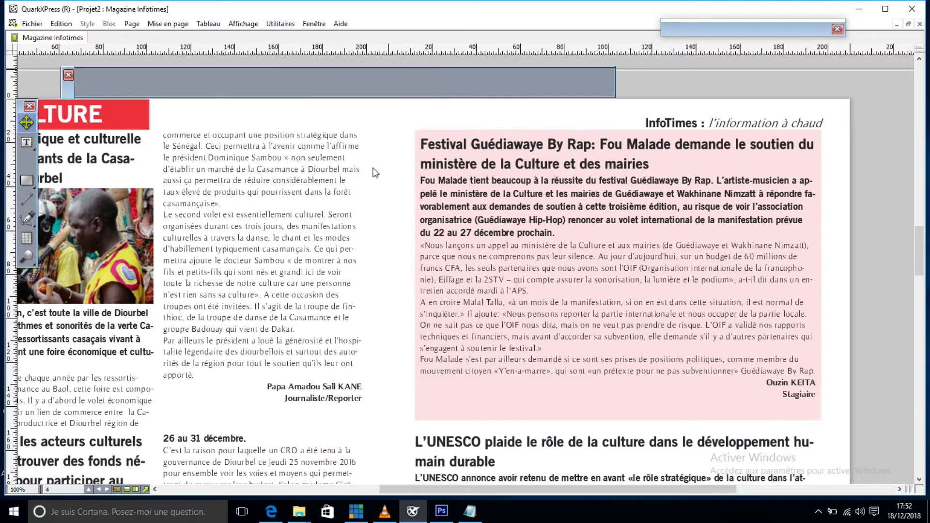
{"action": "left_click", "coordinate": [251, 23]}
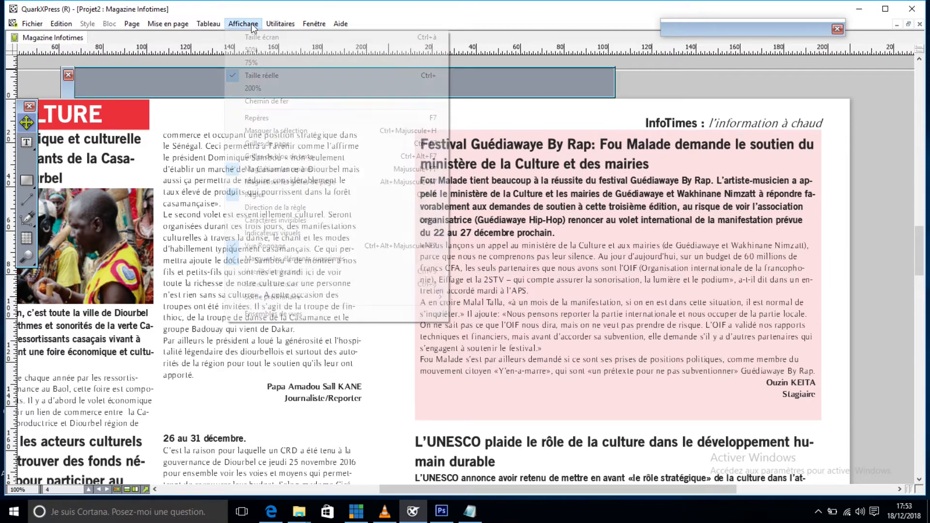
{"action": "left_click", "coordinate": [801, 148]}
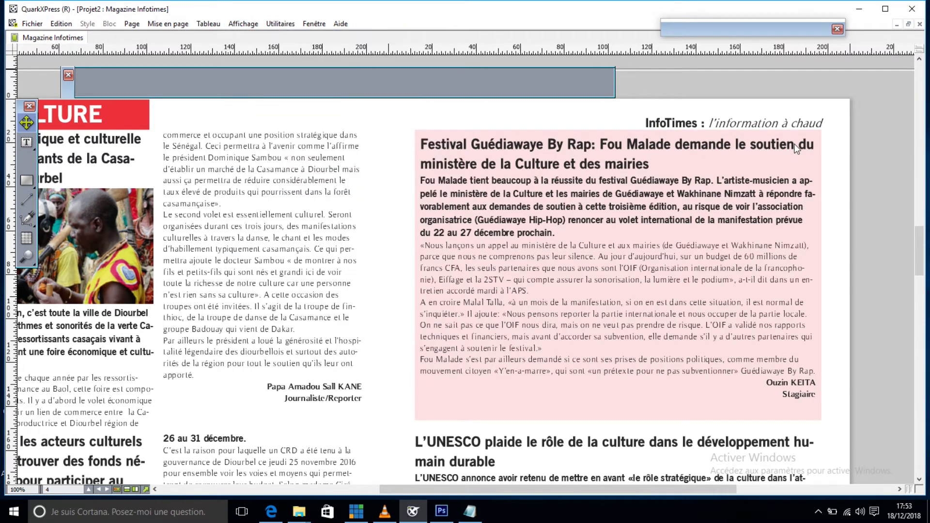
Raise the bottom edge of the Festival Guédiawaye By Rap box and extend the UNESCO article's box upward to meet it.
{"action": "mouse_move", "coordinate": [921, 255]}
{"action": "left_mouse_down"}
{"action": "mouse_move", "coordinate": [922, 277]}
{"action": "mouse_move", "coordinate": [922, 251]}
{"action": "left_mouse_up"}
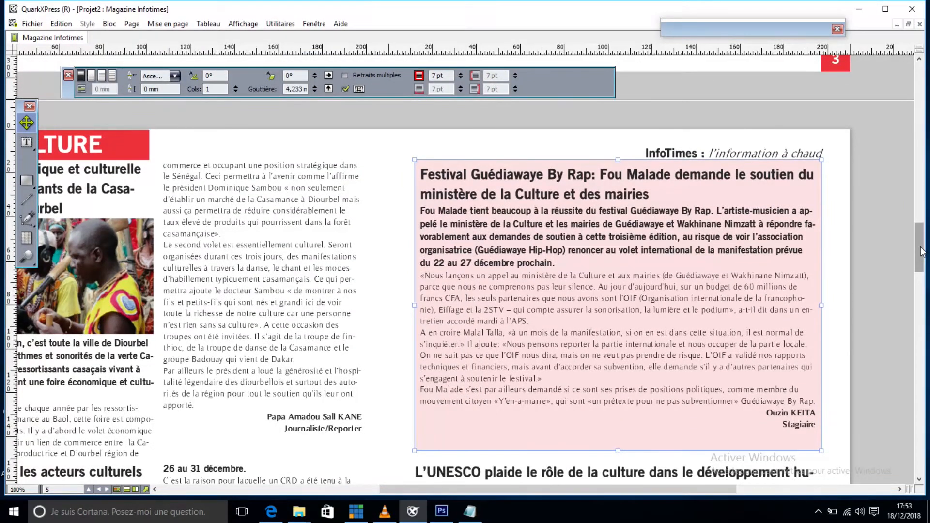
{"action": "left_click_drag", "start_coordinate": [925, 253], "coordinate": [924, 276]}
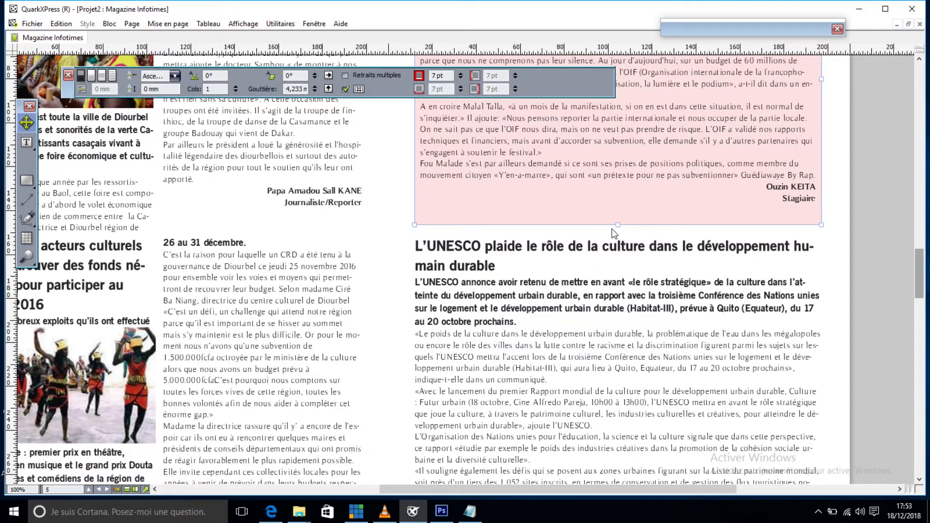
{"action": "left_click_drag", "start_coordinate": [618, 225], "coordinate": [616, 214]}
{"action": "left_click", "coordinate": [596, 280]}
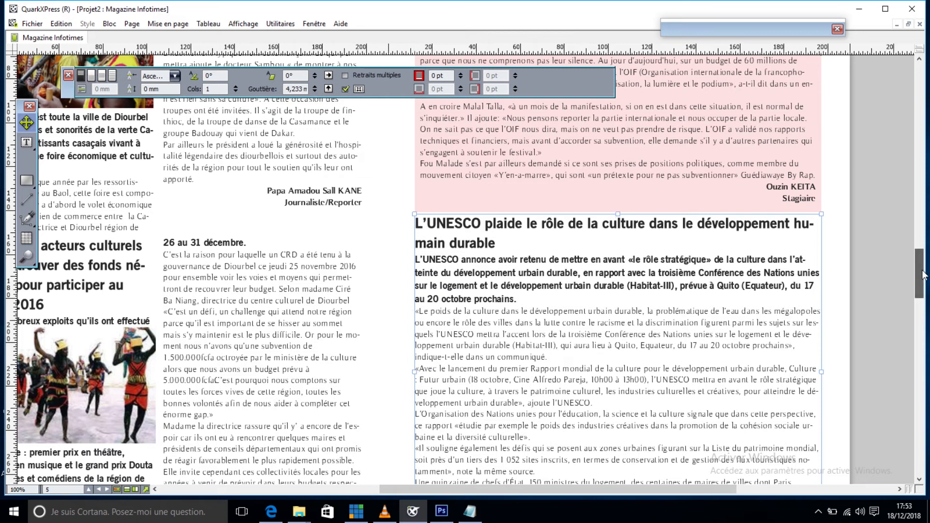
Arrange the UNESCO article's text box in two columns.
{"action": "left_click", "coordinate": [26, 143]}
{"action": "left_click", "coordinate": [236, 86]}
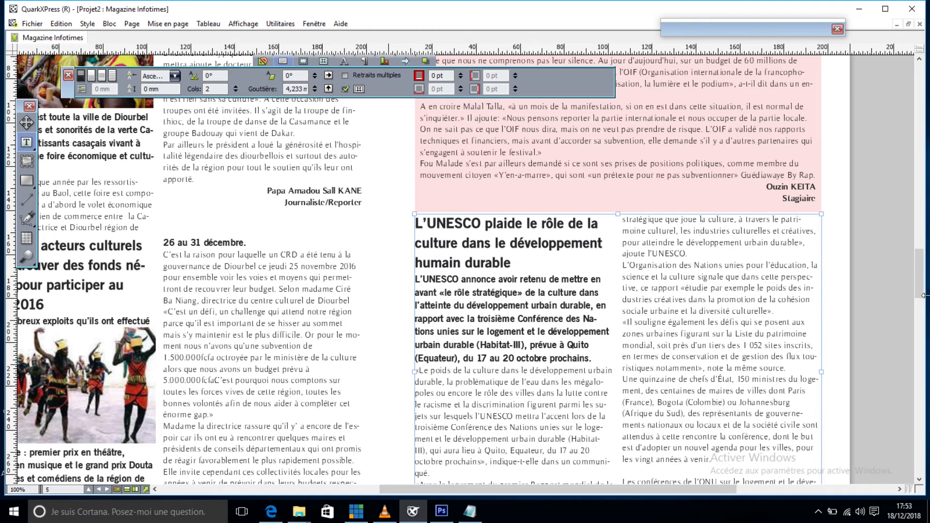
{"action": "mouse_move", "coordinate": [923, 297]}
{"action": "left_mouse_down"}
{"action": "mouse_move", "coordinate": [923, 320]}
{"action": "mouse_move", "coordinate": [923, 297]}
{"action": "left_mouse_up"}
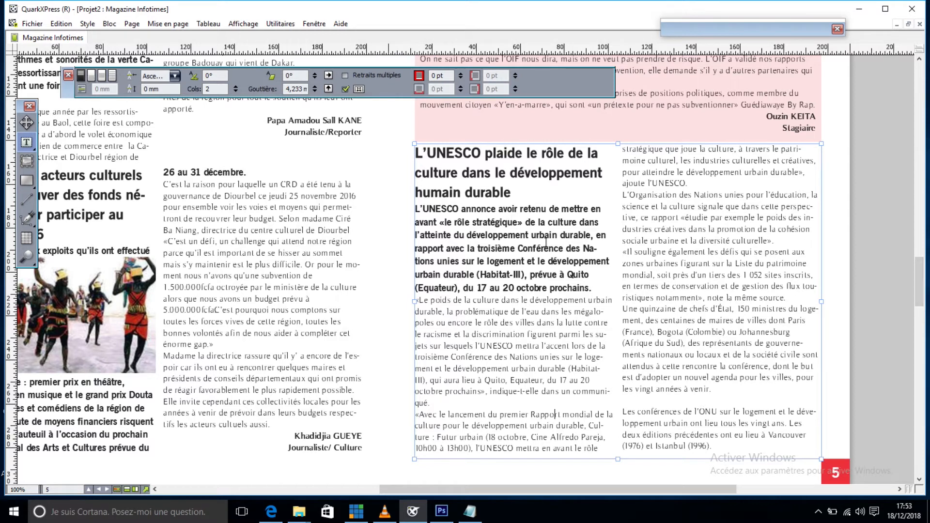
{"action": "mouse_move", "coordinate": [918, 294]}
{"action": "left_mouse_down"}
{"action": "mouse_move", "coordinate": [922, 319]}
{"action": "mouse_move", "coordinate": [920, 289]}
{"action": "mouse_move", "coordinate": [921, 305]}
{"action": "left_mouse_up"}
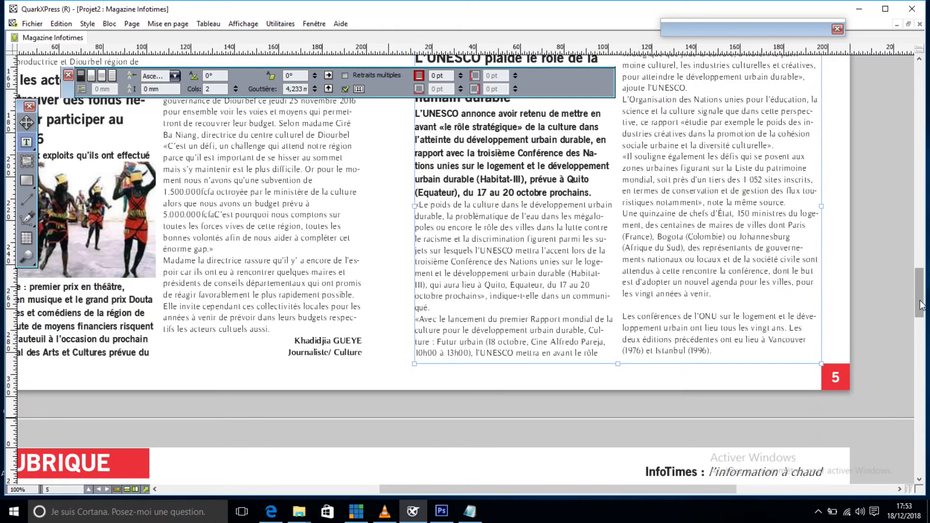
Display the layout with the Défaut view set.
{"action": "left_click", "coordinate": [243, 24]}
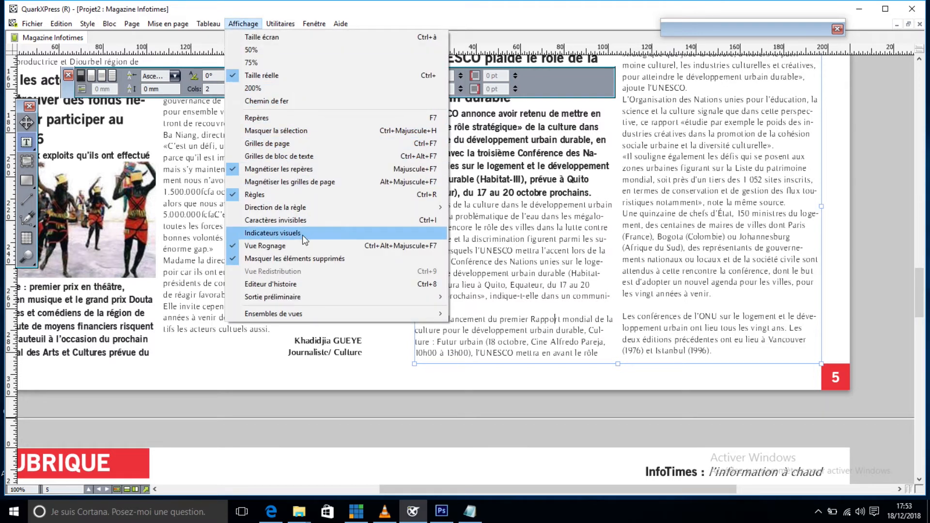
{"action": "mouse_move", "coordinate": [297, 313]}
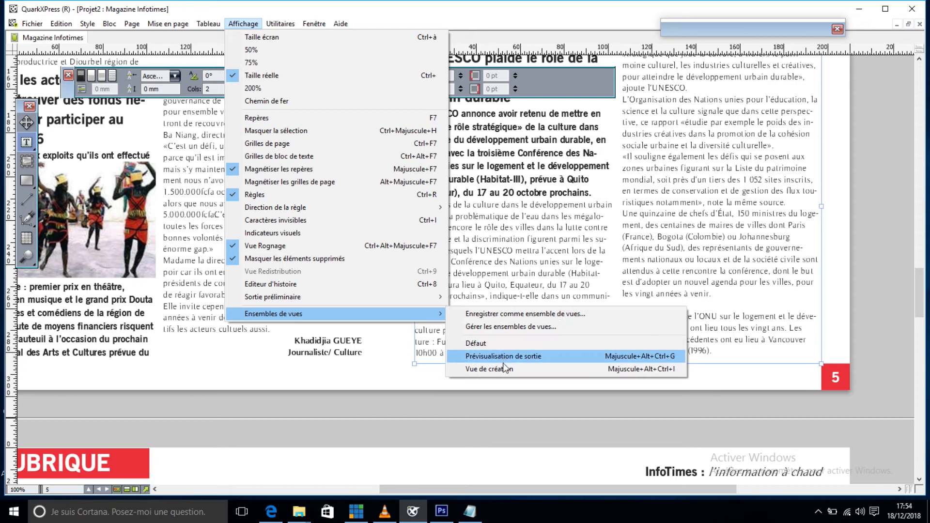
{"action": "left_click", "coordinate": [487, 344]}
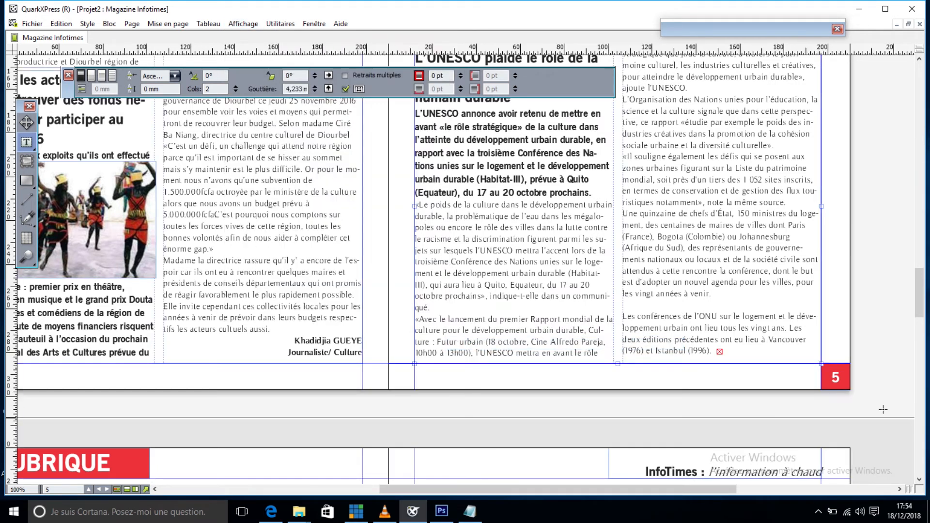
Draw a text box about 185 × 52 mm directly below the RUBRIQUE banner on the page after page 5, spanning margin to margin.
{"action": "left_click_drag", "start_coordinate": [918, 310], "coordinate": [919, 323]}
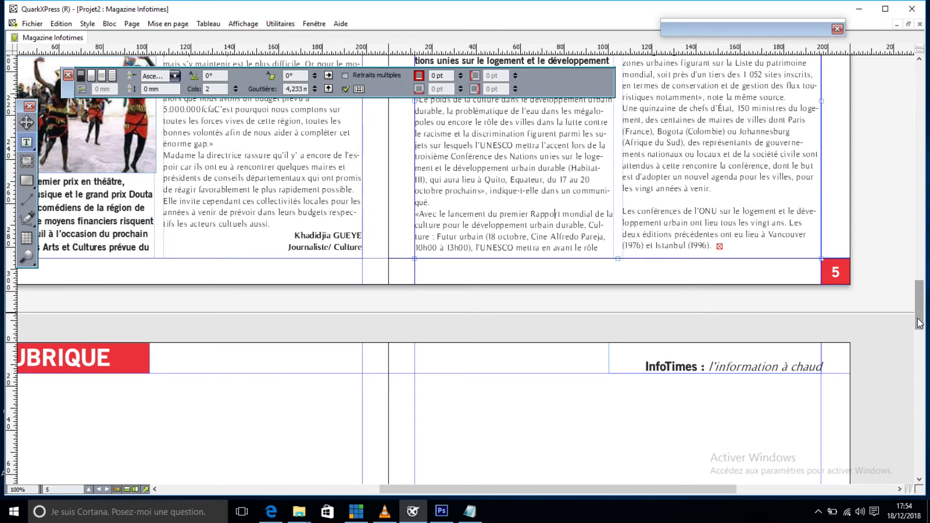
{"action": "mouse_move", "coordinate": [920, 312]}
{"action": "left_mouse_down"}
{"action": "mouse_move", "coordinate": [919, 290]}
{"action": "mouse_move", "coordinate": [920, 306]}
{"action": "left_mouse_up"}
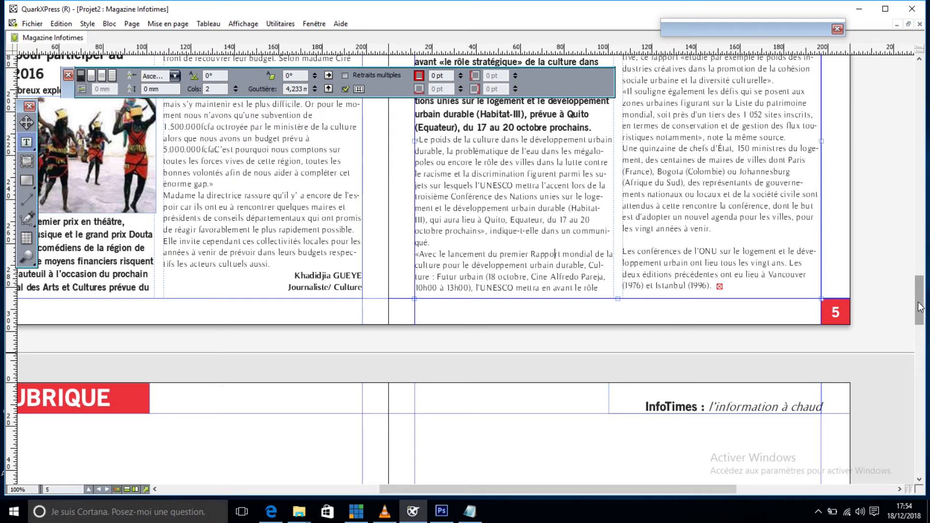
{"action": "left_click_drag", "start_coordinate": [664, 490], "coordinate": [590, 499]}
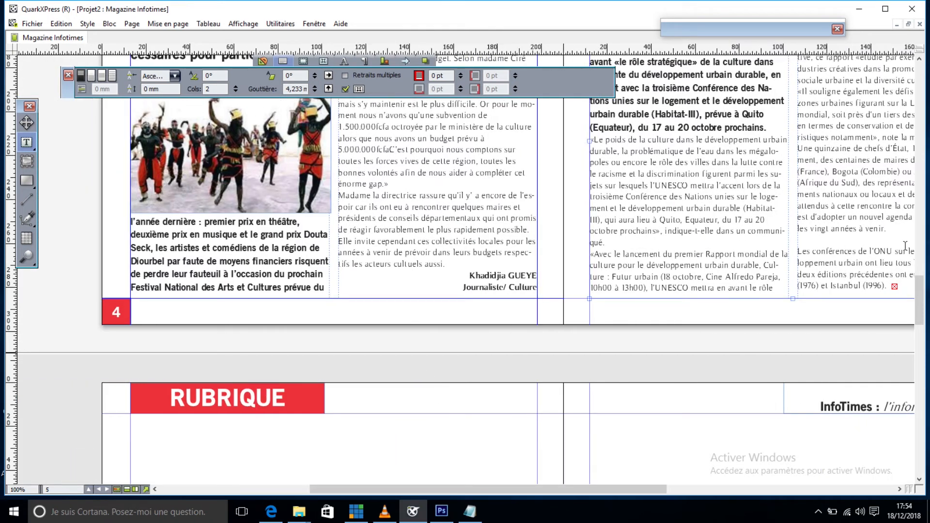
{"action": "left_click", "coordinate": [28, 142]}
{"action": "mouse_move", "coordinate": [130, 415]}
{"action": "left_mouse_down"}
{"action": "mouse_move", "coordinate": [419, 494]}
{"action": "mouse_move", "coordinate": [518, 501]}
{"action": "mouse_move", "coordinate": [536, 493]}
{"action": "mouse_move", "coordinate": [536, 476]}
{"action": "left_mouse_up"}
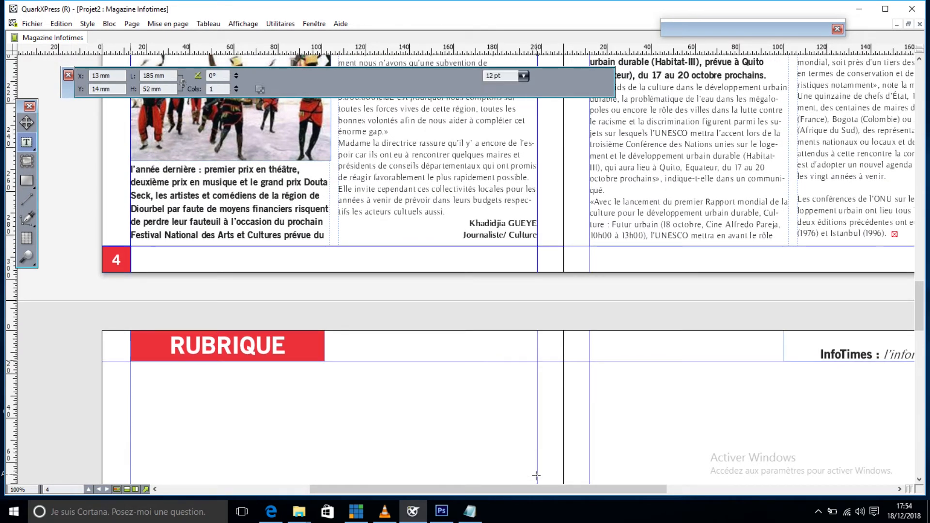
Link the UNESCO article's text box to the new box under the RUBRIQUE banner so the overflow text continues there.
{"action": "left_click", "coordinate": [27, 143]}
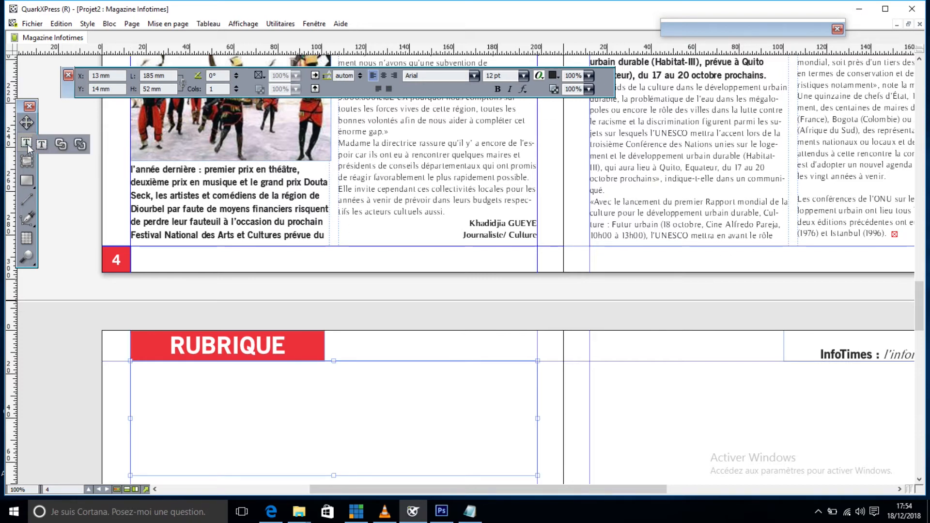
{"action": "left_click", "coordinate": [61, 144]}
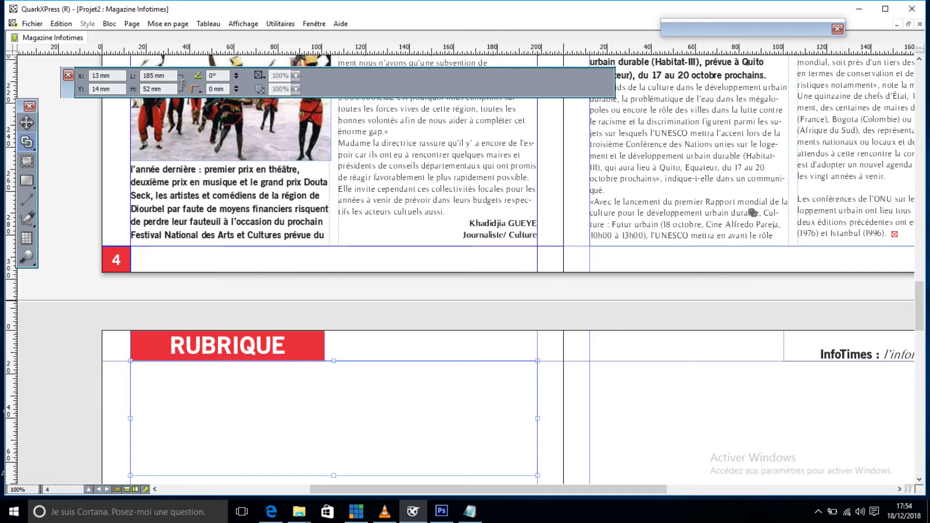
{"action": "left_click", "coordinate": [849, 225]}
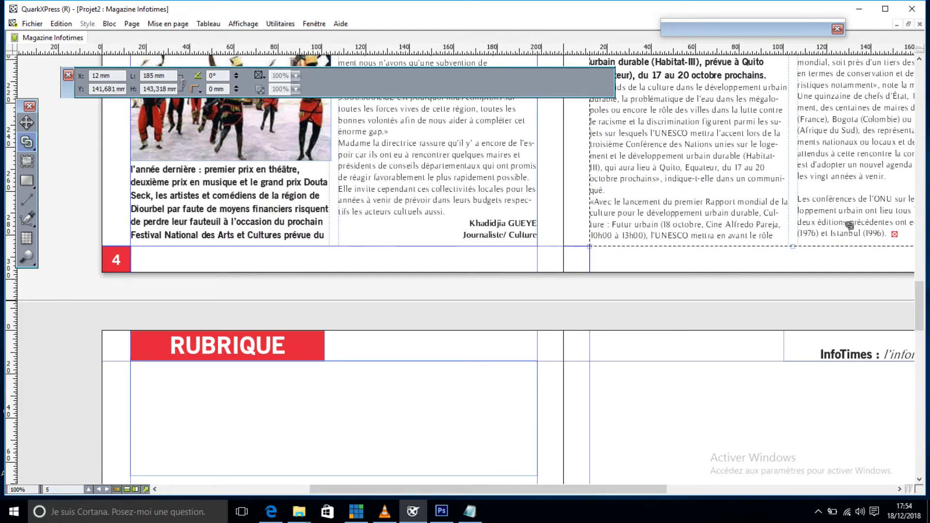
{"action": "left_click", "coordinate": [457, 396]}
{"action": "left_click", "coordinate": [457, 396]}
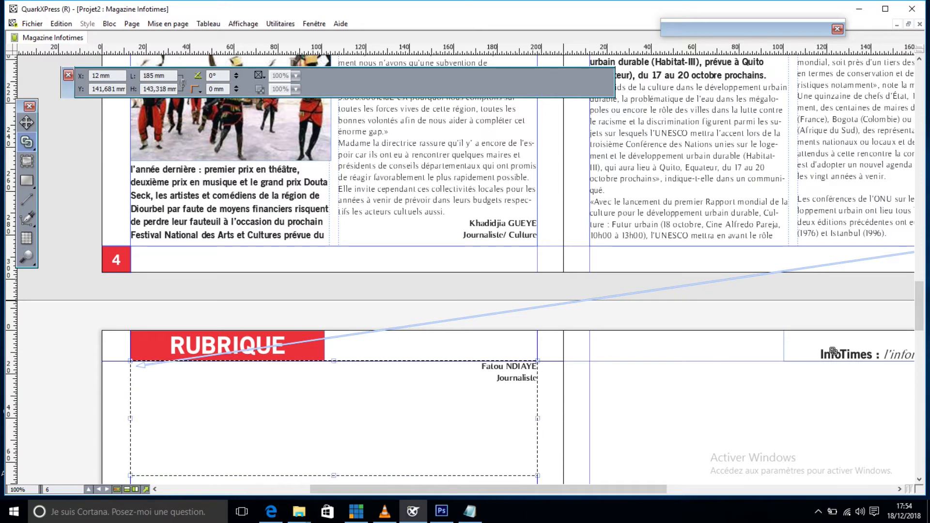
Draw a picture box about 90 × 61 mm below the UNESCO article's heading, across its first column.
{"action": "left_click_drag", "start_coordinate": [923, 318], "coordinate": [923, 299]}
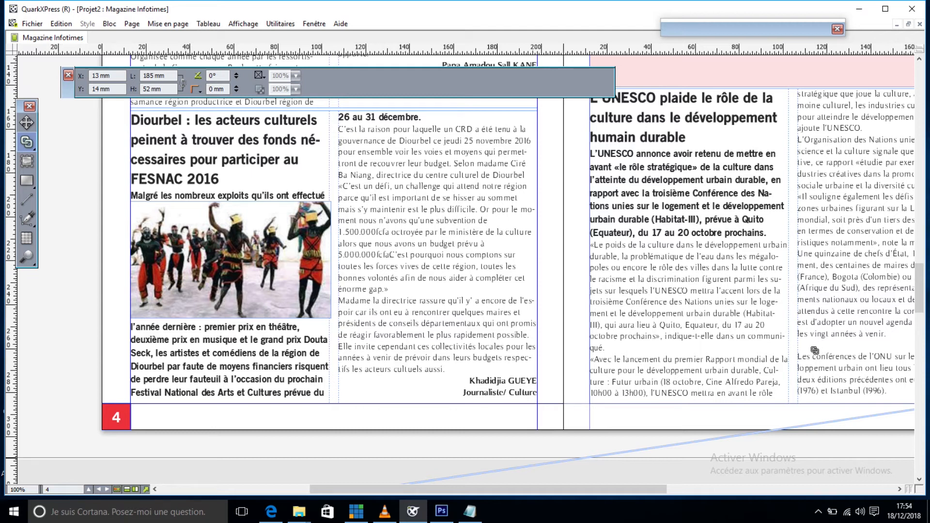
{"action": "left_click", "coordinate": [27, 161]}
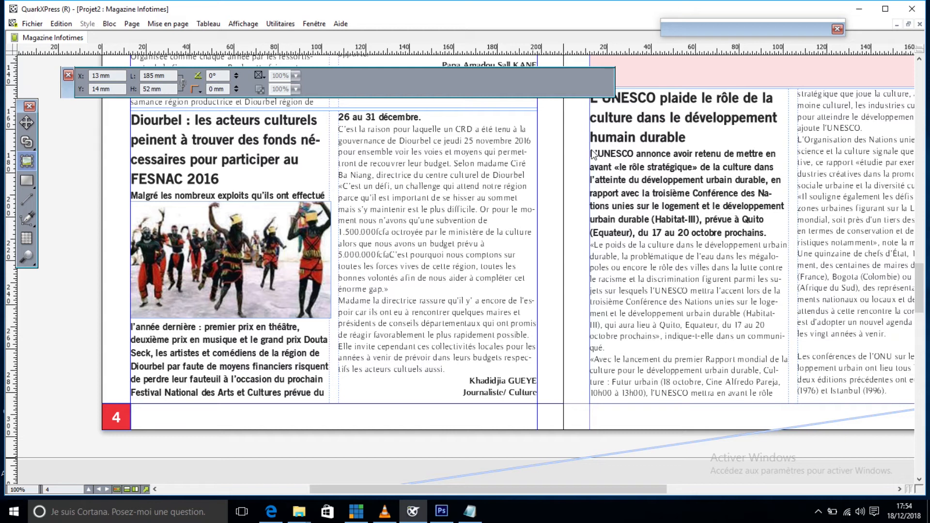
{"action": "left_click_drag", "start_coordinate": [589, 148], "coordinate": [788, 283]}
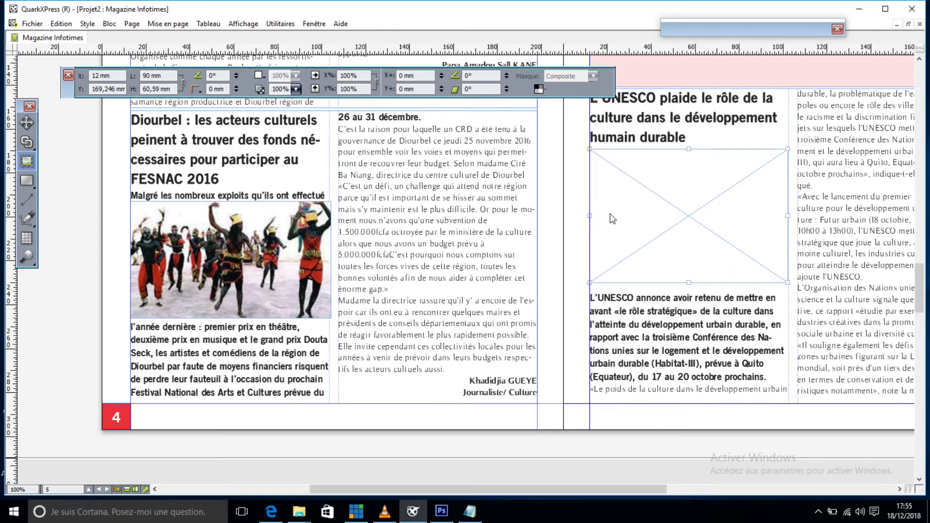
Import the unesco picture into the new box and scale it to about 168% to fill the frame.
{"action": "key", "text": "ctrl+e"}
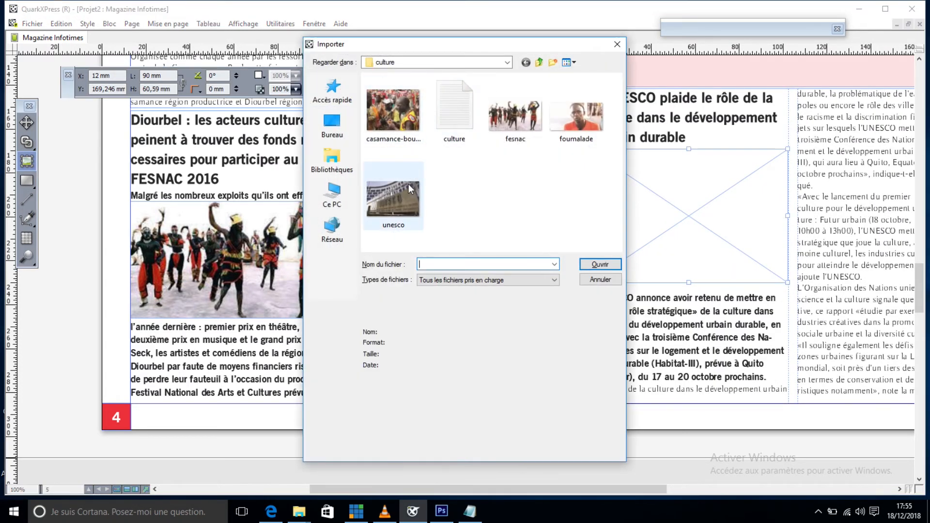
{"action": "double_click", "coordinate": [408, 187]}
{"action": "left_click_drag", "start_coordinate": [709, 229], "coordinate": [790, 282]}
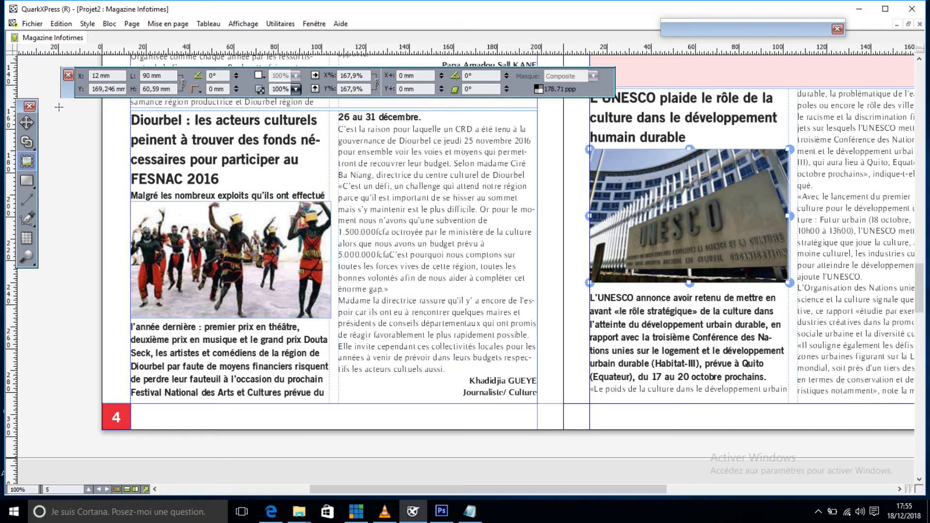
{"action": "left_click", "coordinate": [27, 122]}
Draw a picture box about 57 × 55 mm below the Festival Guédiawaye By Rap heading and import the foumalade picture into it.
{"action": "left_click_drag", "start_coordinate": [923, 275], "coordinate": [925, 242]}
{"action": "left_click", "coordinate": [26, 161]}
{"action": "left_click_drag", "start_coordinate": [590, 152], "coordinate": [715, 270]}
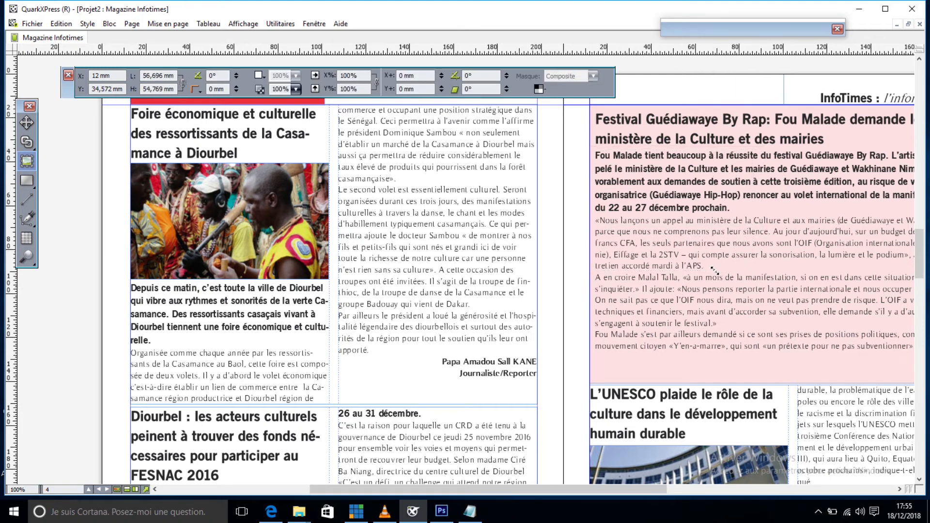
{"action": "key", "text": "ctrl+e"}
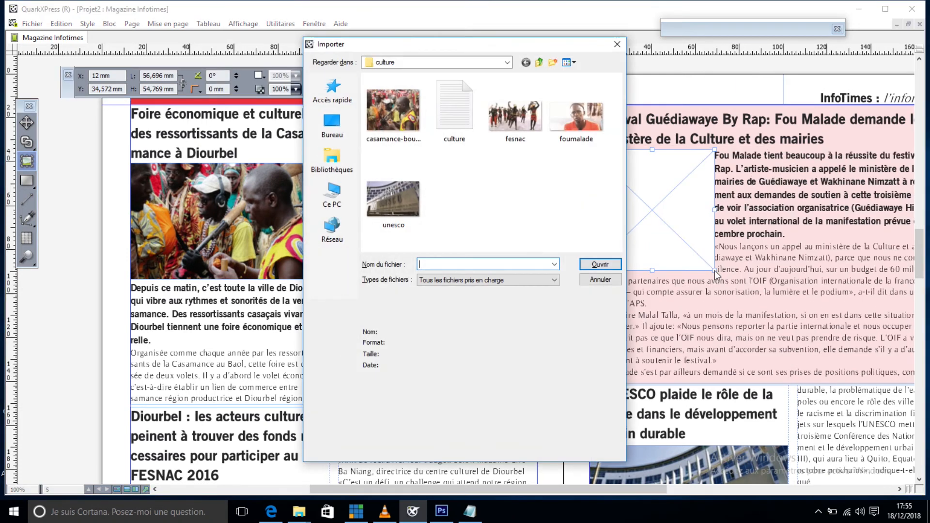
{"action": "double_click", "coordinate": [567, 142]}
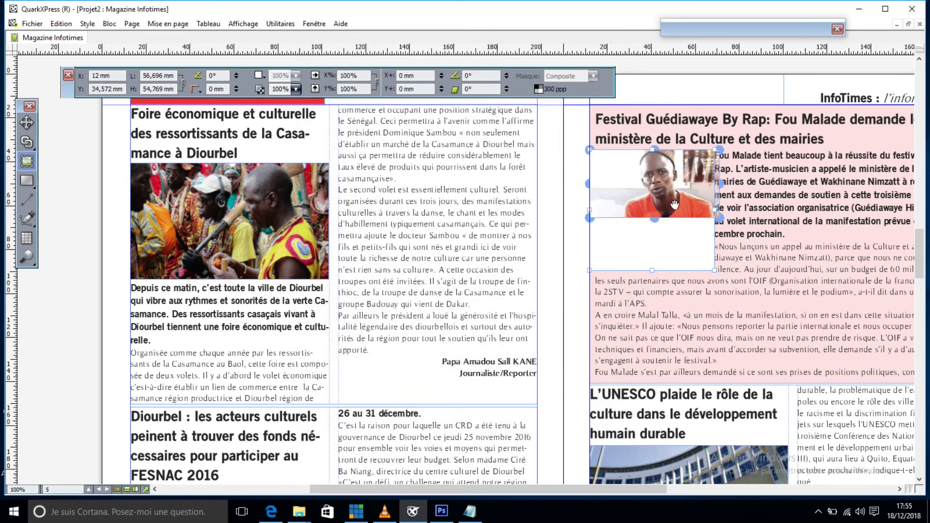
Adapt the foumalade picture's box to the image dimensions, and enlarge the box to about 62 × 40 mm.
{"action": "right_click", "coordinate": [665, 189]}
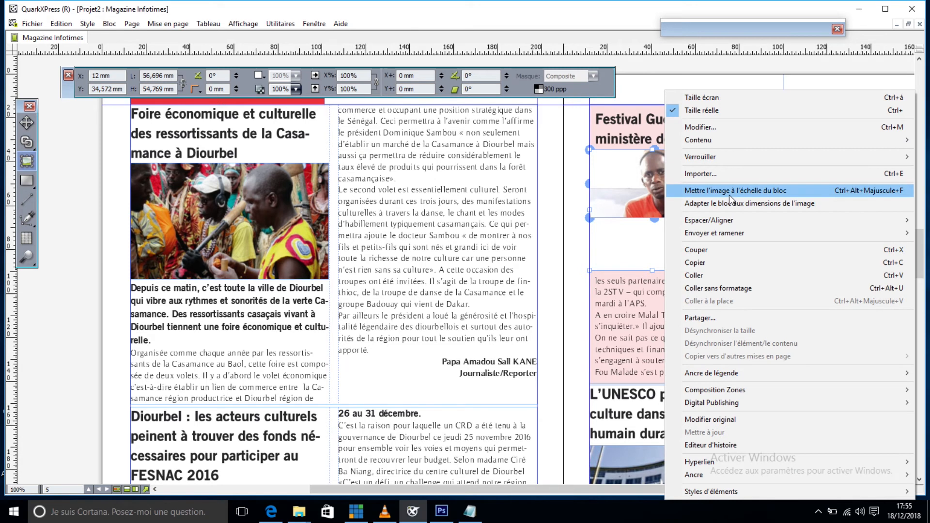
{"action": "left_click", "coordinate": [729, 203]}
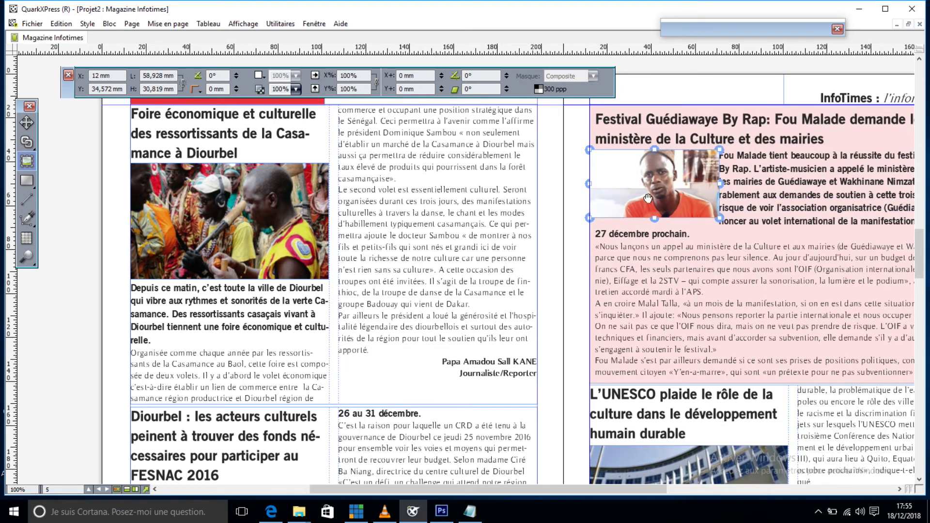
{"action": "left_click_drag", "start_coordinate": [649, 199], "coordinate": [647, 197]}
{"action": "left_click", "coordinate": [27, 123]}
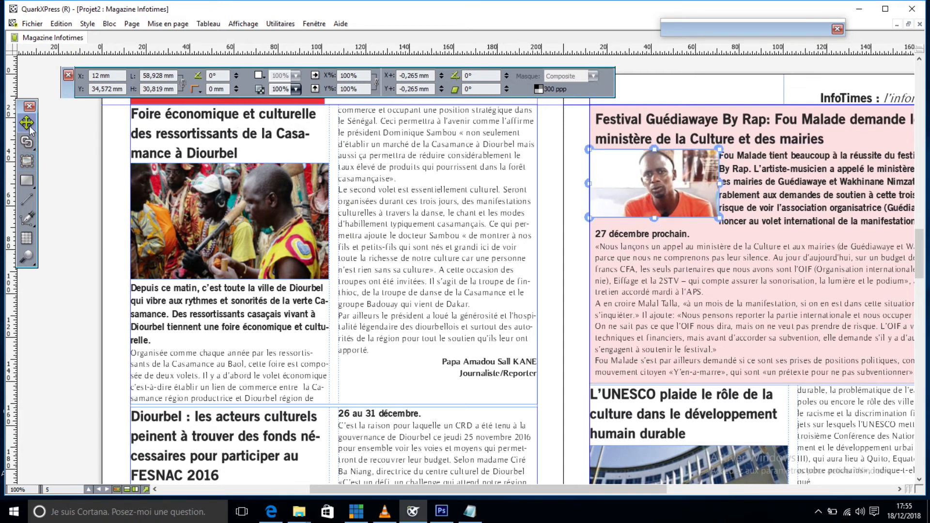
{"action": "mouse_move", "coordinate": [614, 204]}
{"action": "left_mouse_down"}
{"action": "mouse_move", "coordinate": [619, 216]}
{"action": "mouse_move", "coordinate": [615, 203]}
{"action": "left_mouse_up"}
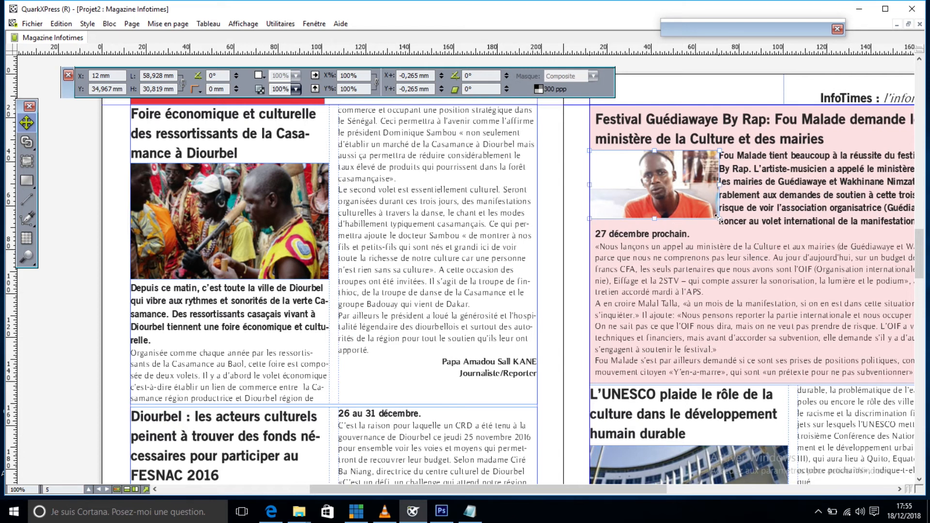
{"action": "left_click_drag", "start_coordinate": [720, 223], "coordinate": [727, 239]}
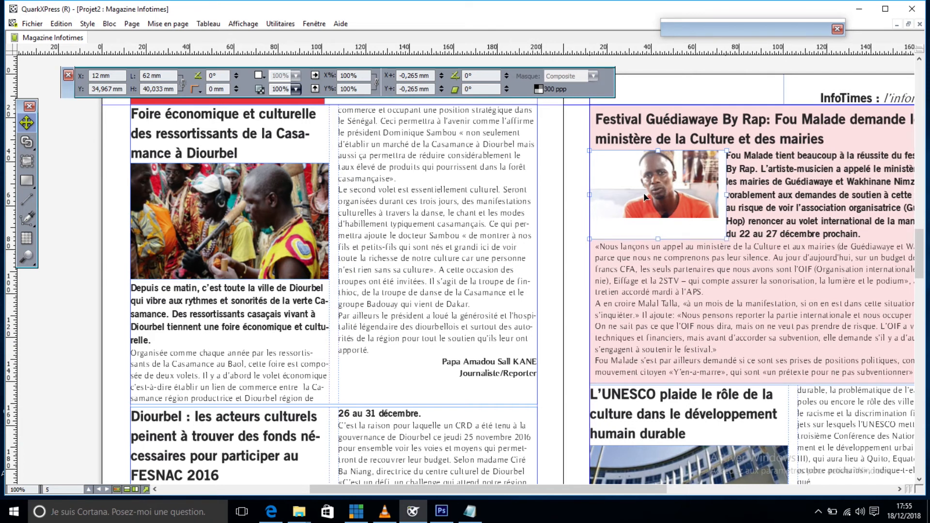
Scale the foumalade picture to 130% and shift it about 12 mm left to fill its box, leaving the box deselected.
{"action": "left_click", "coordinate": [26, 164]}
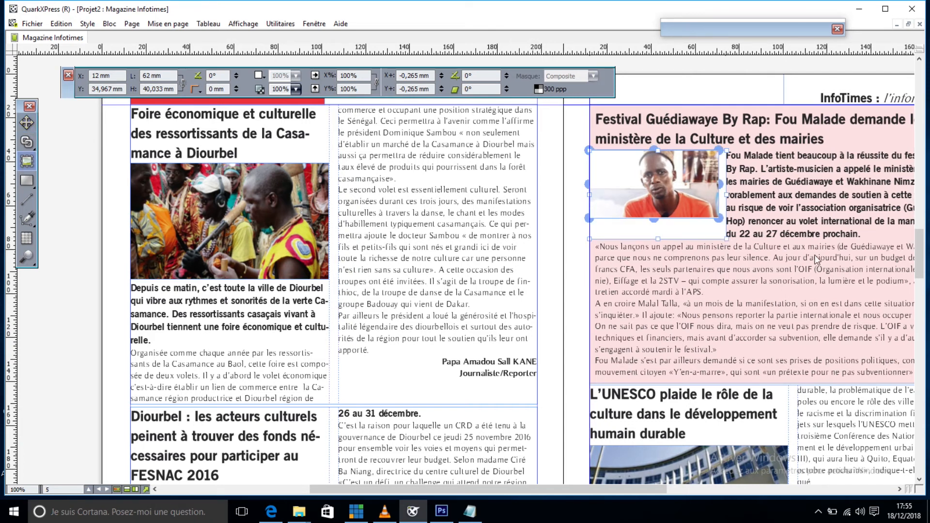
{"action": "left_click_drag", "start_coordinate": [722, 213], "coordinate": [758, 238]}
{"action": "left_click_drag", "start_coordinate": [702, 210], "coordinate": [676, 211]}
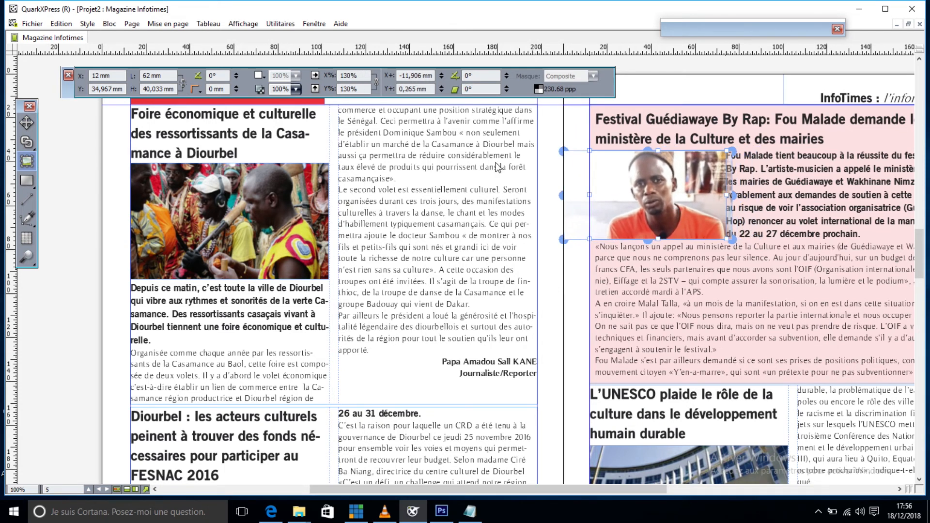
{"action": "left_click", "coordinate": [27, 123]}
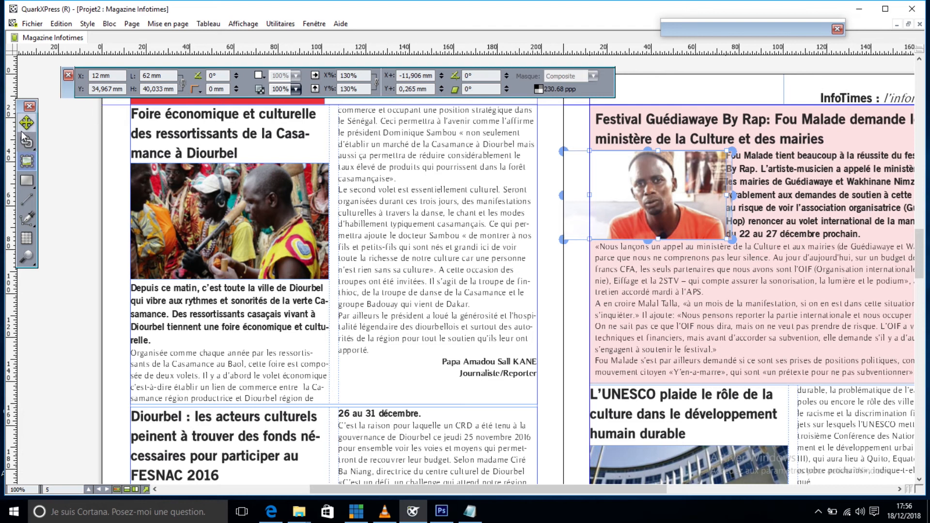
{"action": "left_click", "coordinate": [88, 141]}
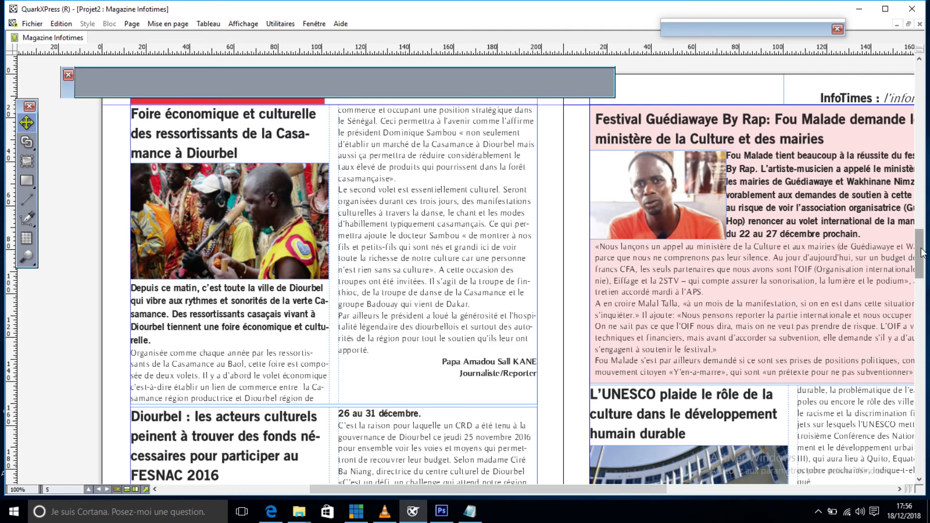
Set the text runaround offset on the right side of the foumalade picture box to 7 pt.
{"action": "left_click_drag", "start_coordinate": [922, 281], "coordinate": [926, 256]}
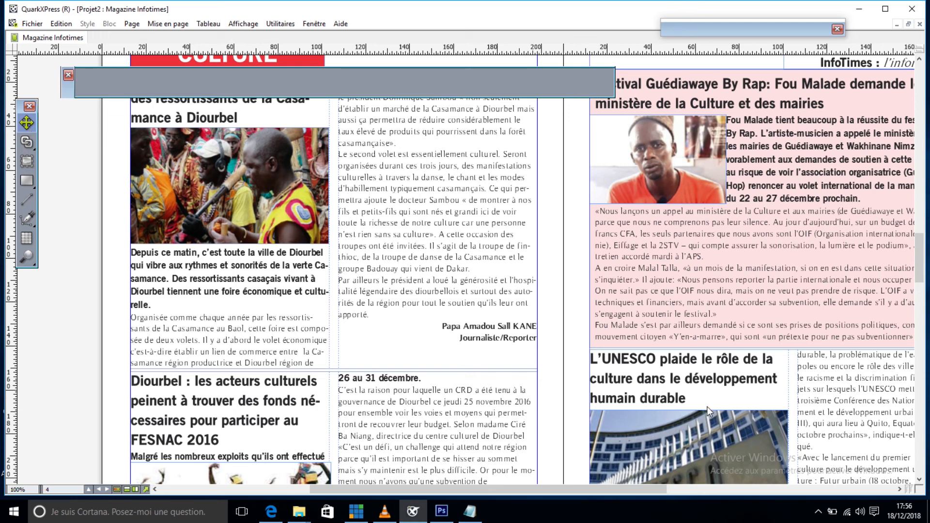
{"action": "mouse_move", "coordinate": [922, 259]}
{"action": "left_mouse_down"}
{"action": "mouse_move", "coordinate": [923, 341]}
{"action": "mouse_move", "coordinate": [922, 246]}
{"action": "left_mouse_up"}
{"action": "left_click", "coordinate": [672, 223]}
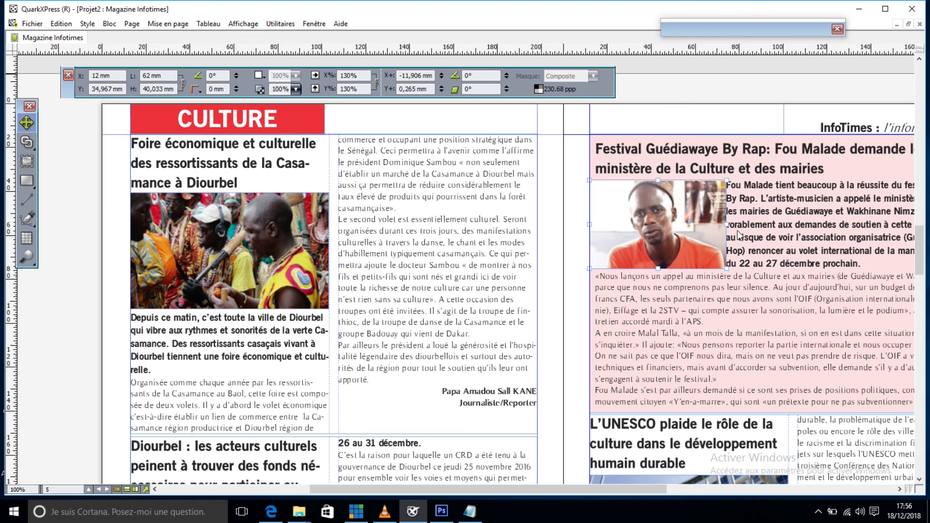
{"action": "mouse_move", "coordinate": [374, 75]}
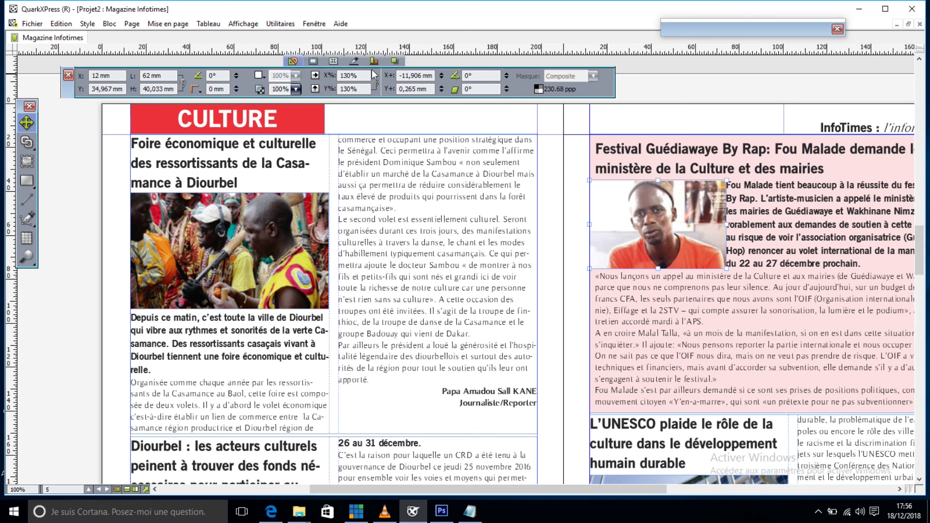
{"action": "left_click", "coordinate": [333, 62]}
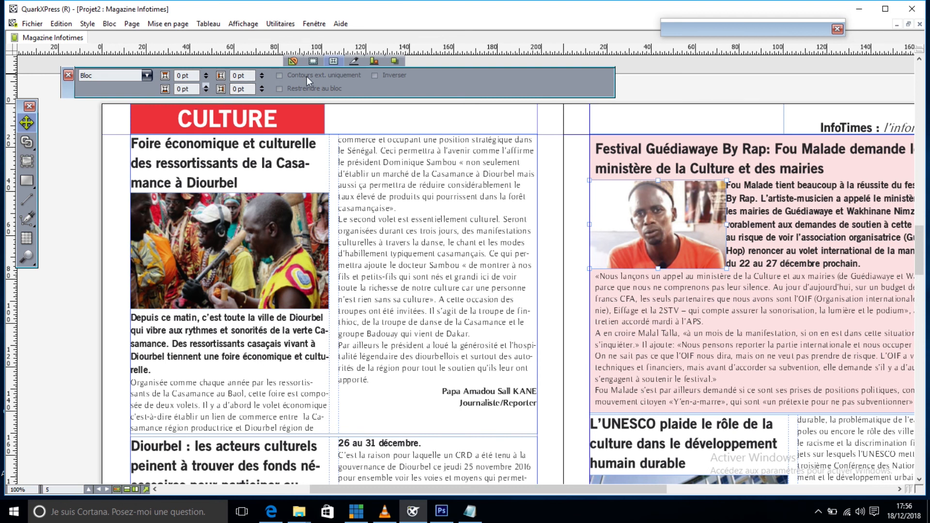
{"action": "left_click", "coordinate": [262, 87]}
{"action": "left_click", "coordinate": [262, 86]}
{"action": "left_click", "coordinate": [262, 87]}
{"action": "left_click", "coordinate": [262, 87]}
{"action": "left_click", "coordinate": [262, 86]}
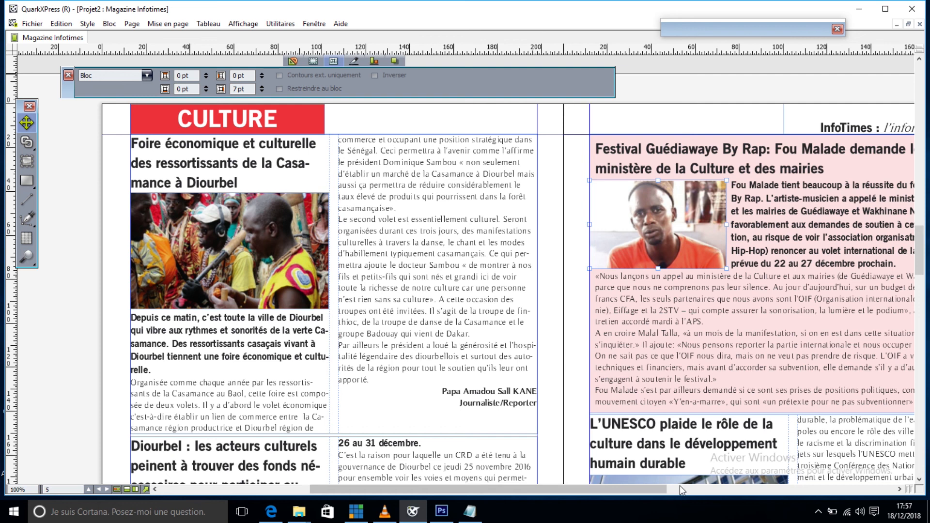
{"action": "mouse_move", "coordinate": [921, 263]}
{"action": "left_mouse_down"}
{"action": "mouse_move", "coordinate": [925, 307]}
{"action": "mouse_move", "coordinate": [928, 277]}
{"action": "left_mouse_up"}
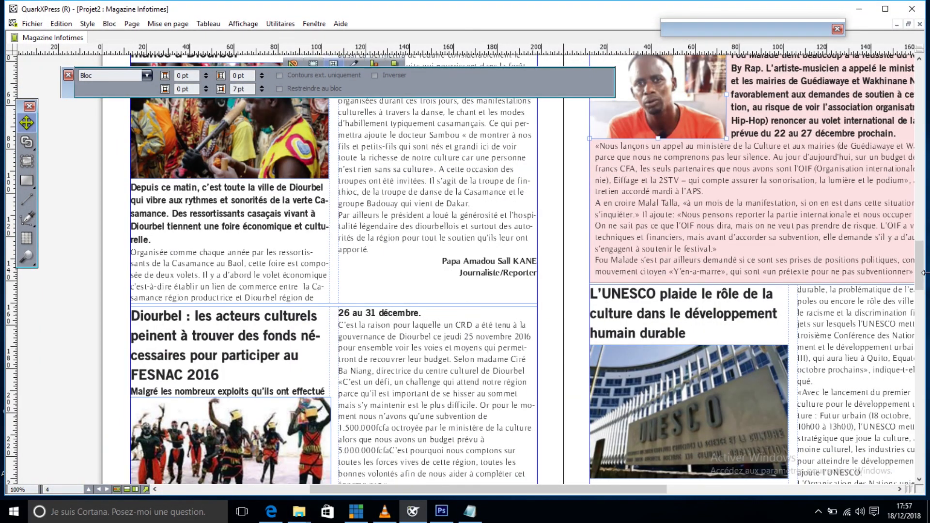